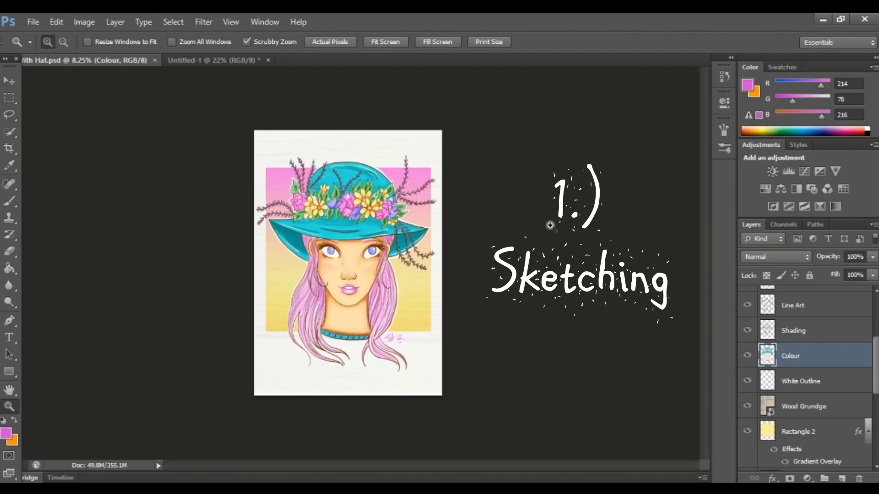
drag(419, 266, 390, 238)
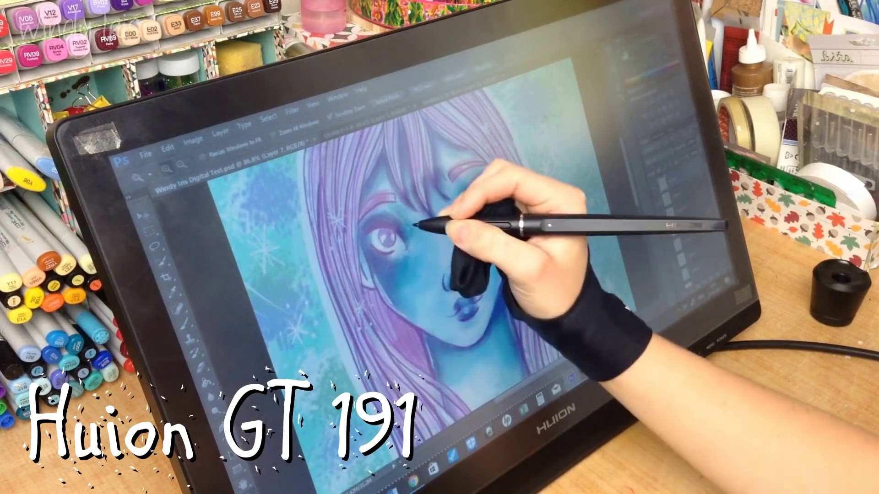
drag(414, 228, 441, 227)
drag(386, 334, 424, 328)
click(257, 493)
drag(429, 261, 465, 250)
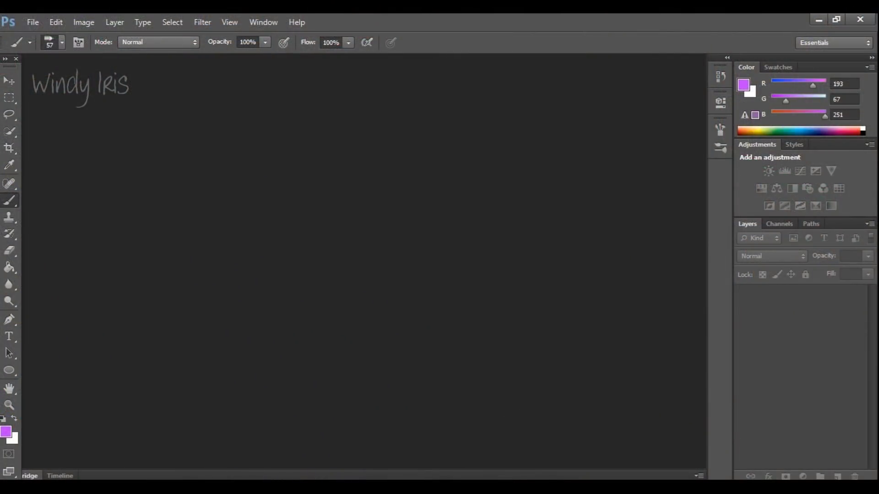
Start a new document using the International Paper preset at A3 size.
click(32, 22)
click(127, 38)
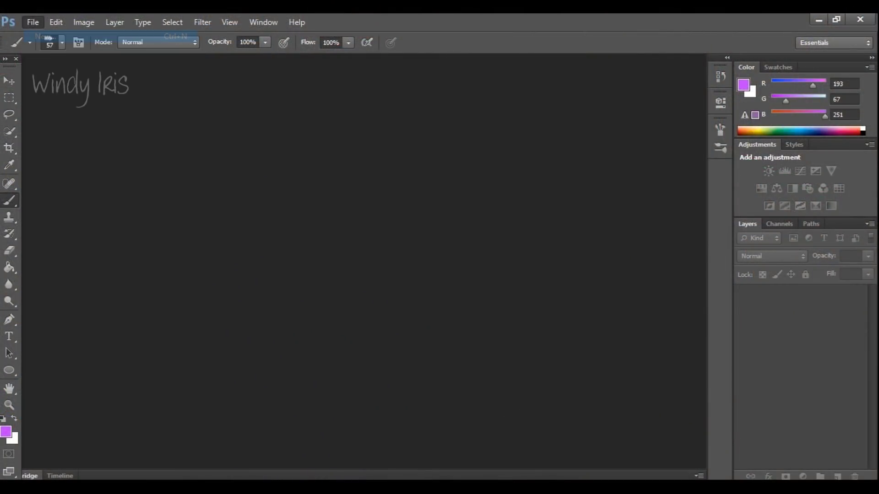
key(ctrl+n)
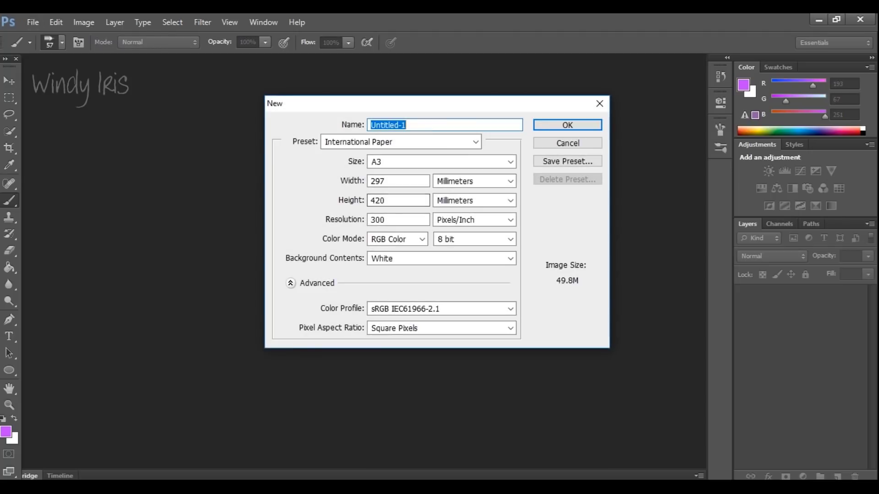
drag(495, 106, 391, 134)
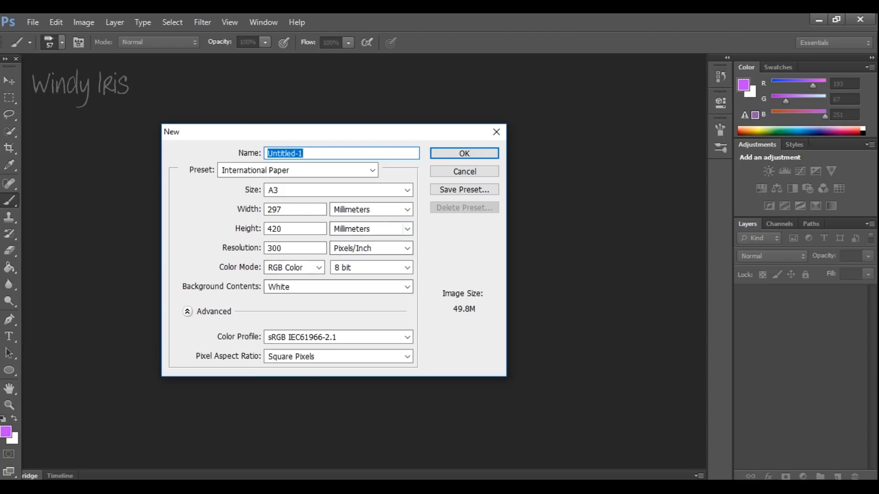
click(407, 190)
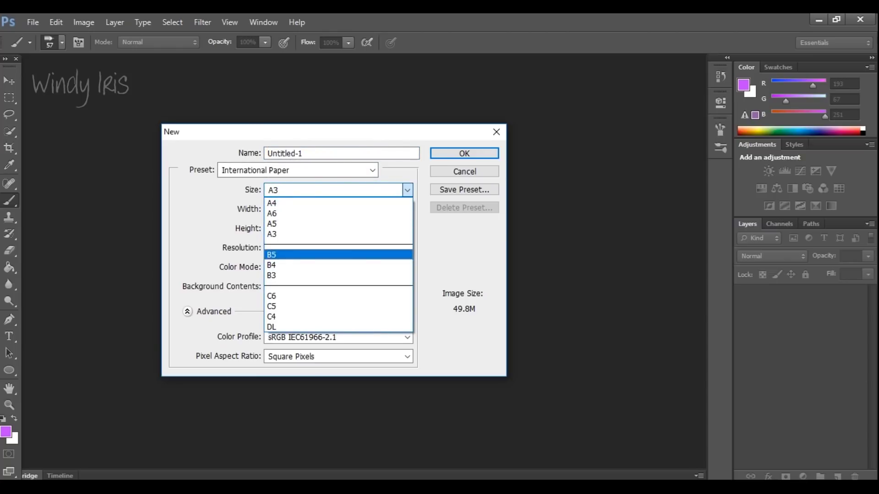
click(338, 233)
Switch the dimensions to pixels, choose RGB Color, and create the 3508 by 4961 pixel document at 300 pixels/inch.
click(370, 209)
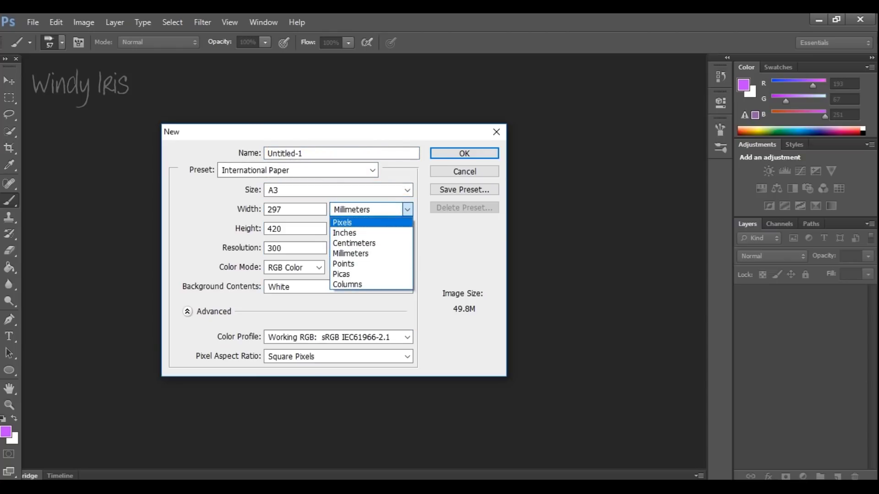
click(365, 222)
click(296, 209)
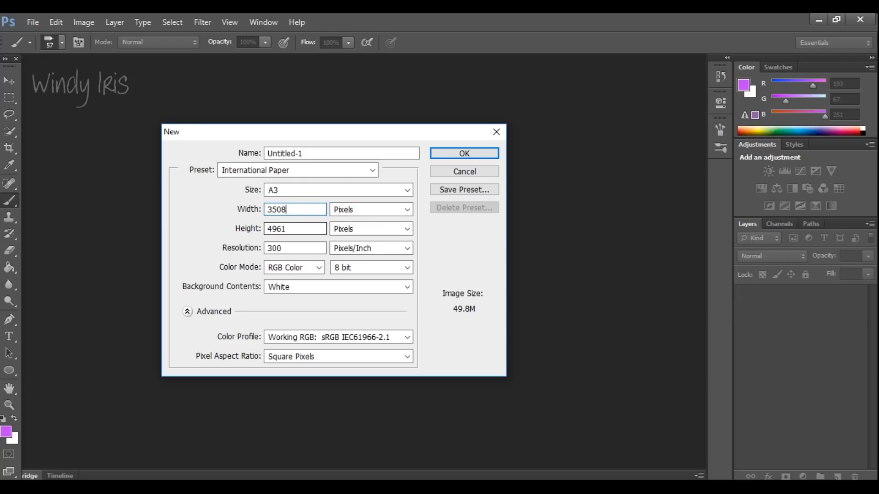
click(295, 229)
click(319, 267)
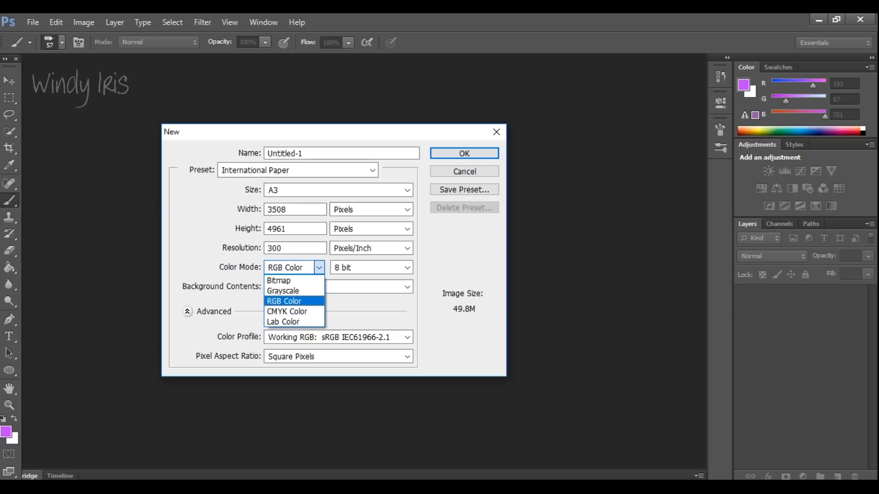
click(285, 301)
double_click(276, 229)
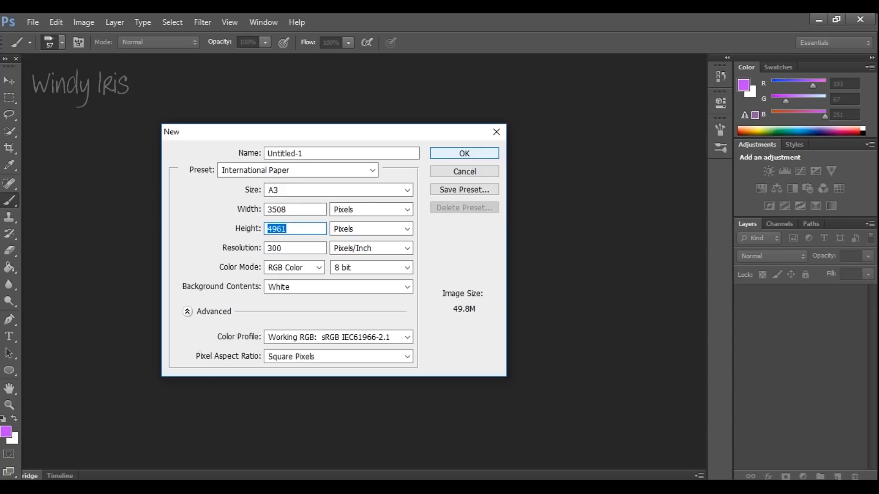
key(Return)
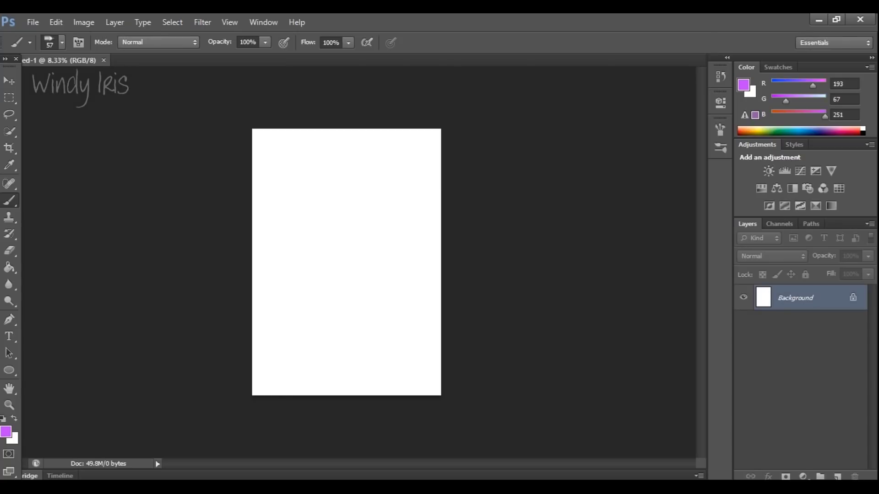
Add a new layer above the background and name it "Sketch 1".
click(837, 476)
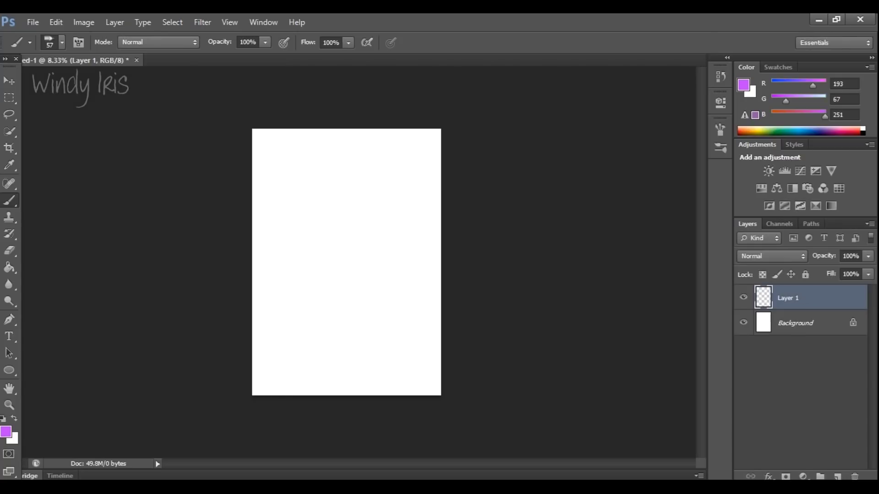
double_click(788, 298)
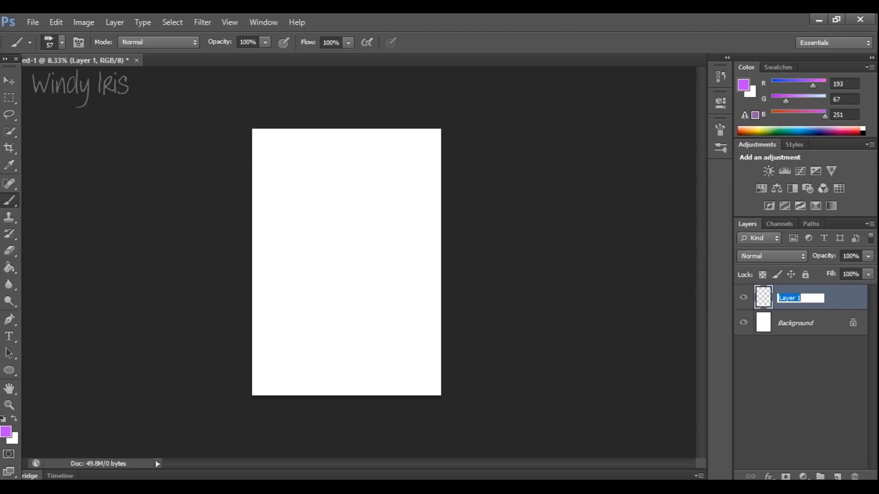
text(Sketch 1)
key(Return)
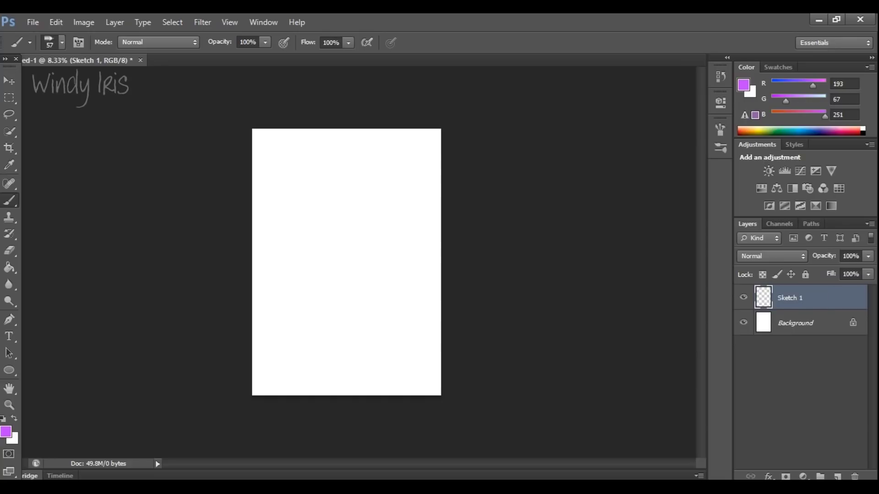
Set the foreground colour to pink, RGB 222, 97, 230.
click(6, 432)
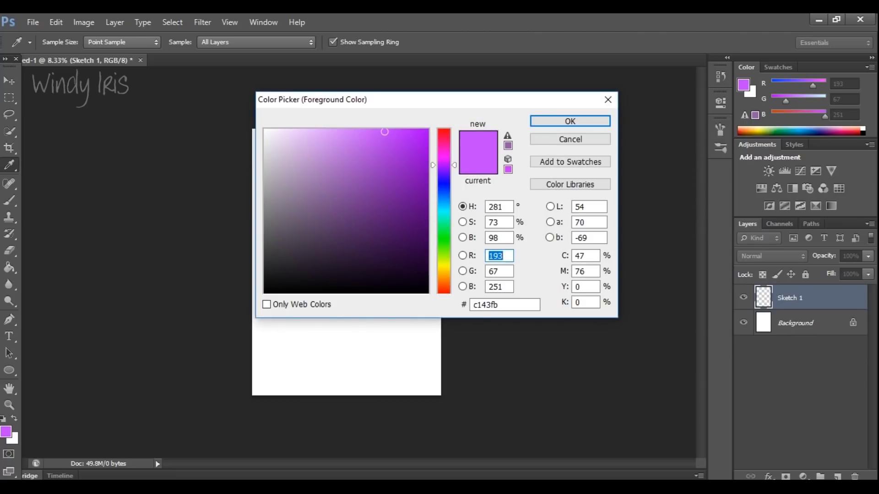
text(240)
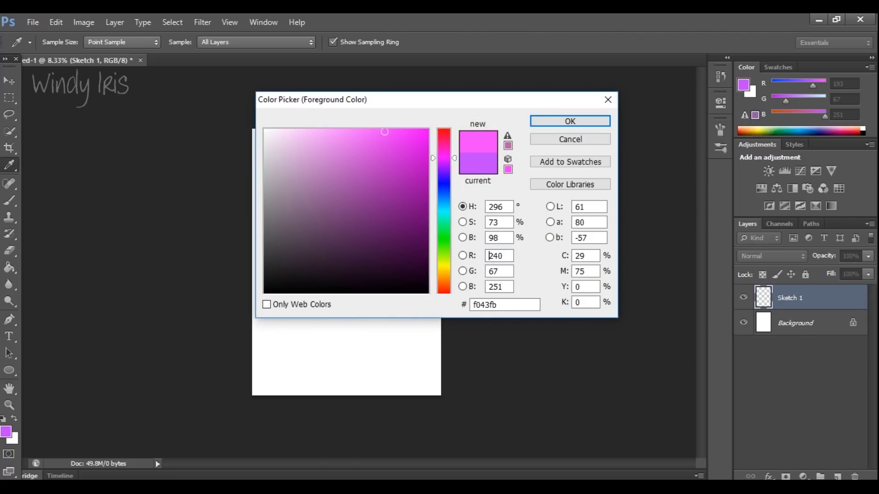
mouse_move(366, 147)
mouse_down()
mouse_move(360, 156)
mouse_move(359, 145)
mouse_up()
key(Return)
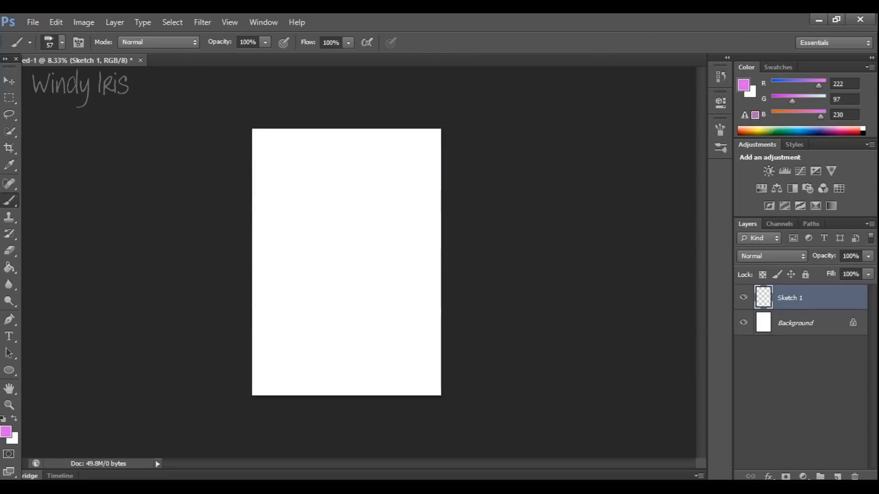
Choose the pointed bristle brush from the brush presets and set its size to 48 px.
click(61, 42)
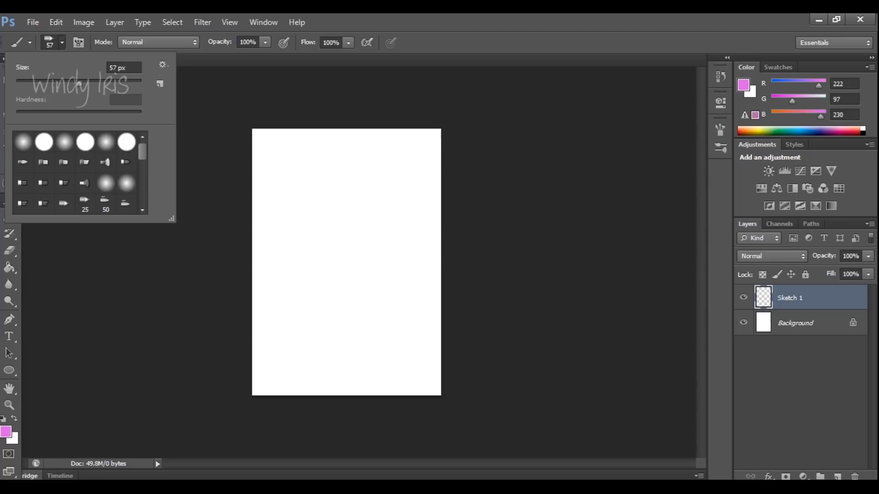
click(23, 162)
scroll(76, 173, down, 10)
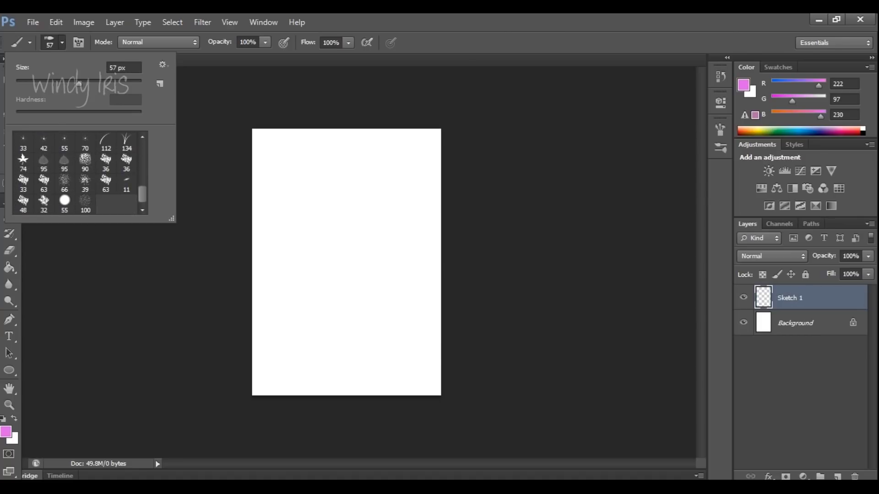
scroll(76, 173, up, 10)
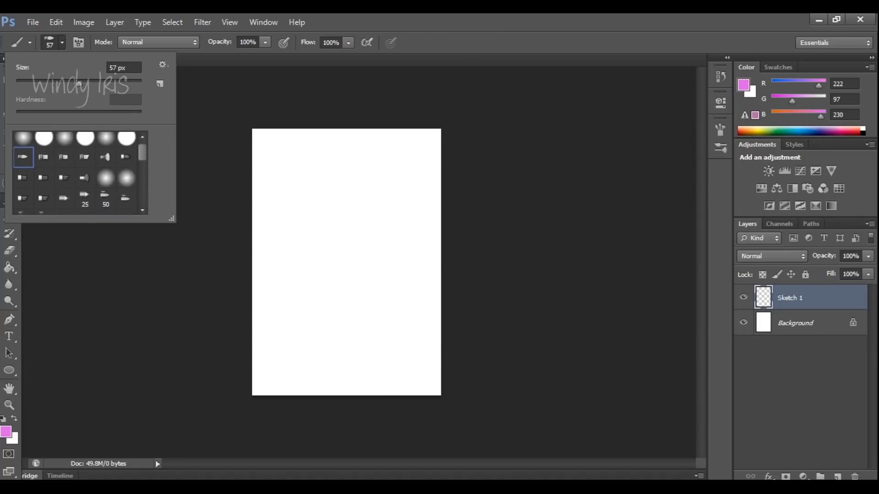
scroll(75, 173, up, 1)
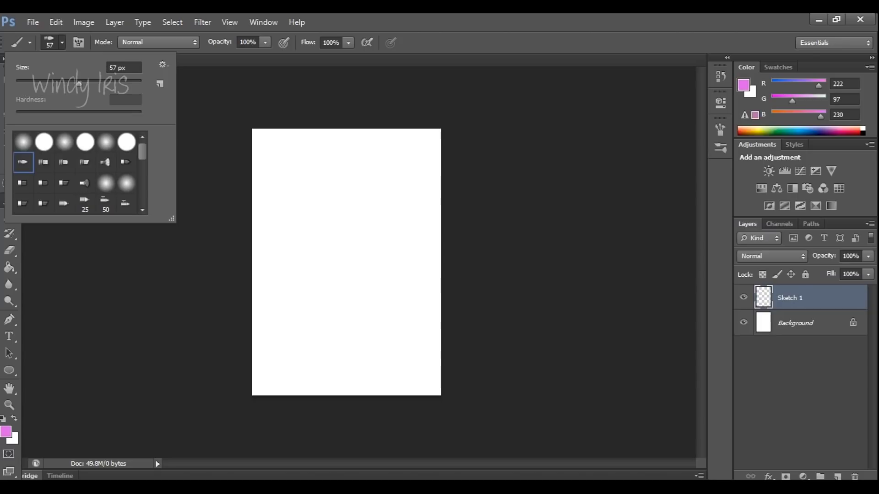
drag(79, 84, 73, 84)
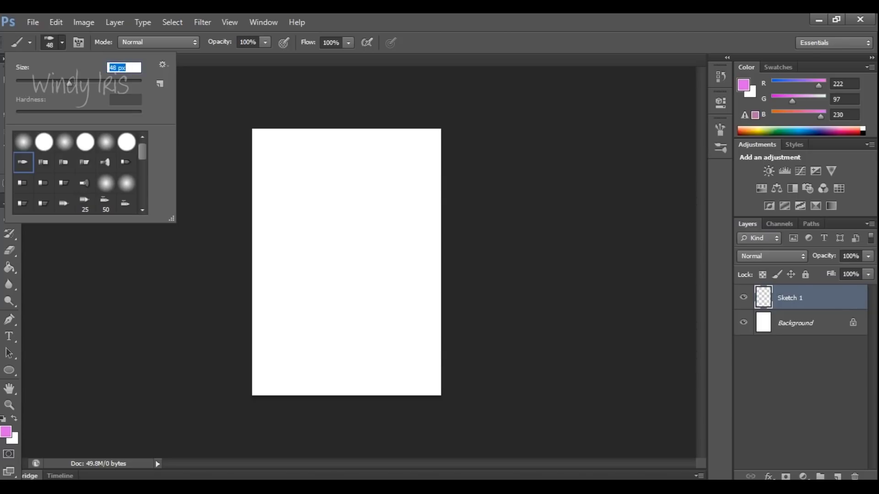
key(Return)
Sketch a circle for the skull in the canvas's upper half, with a vertical centre line extending below it to the chin.
key(z)
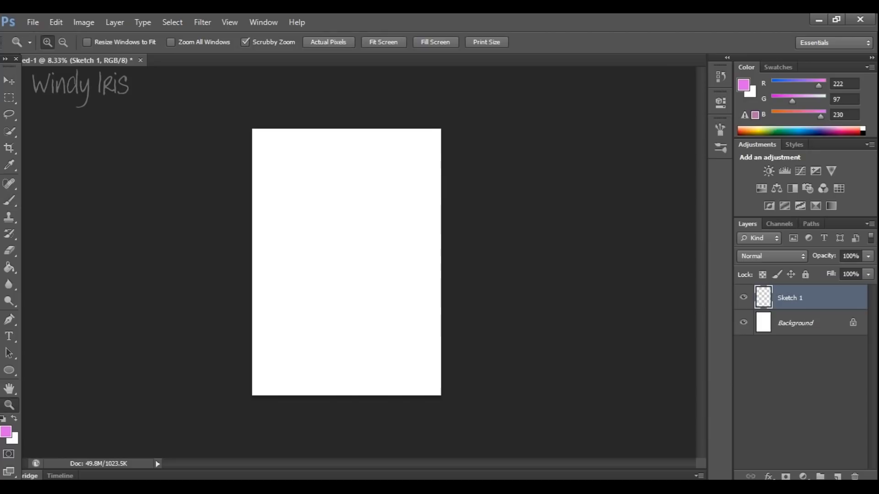
drag(346, 262, 371, 262)
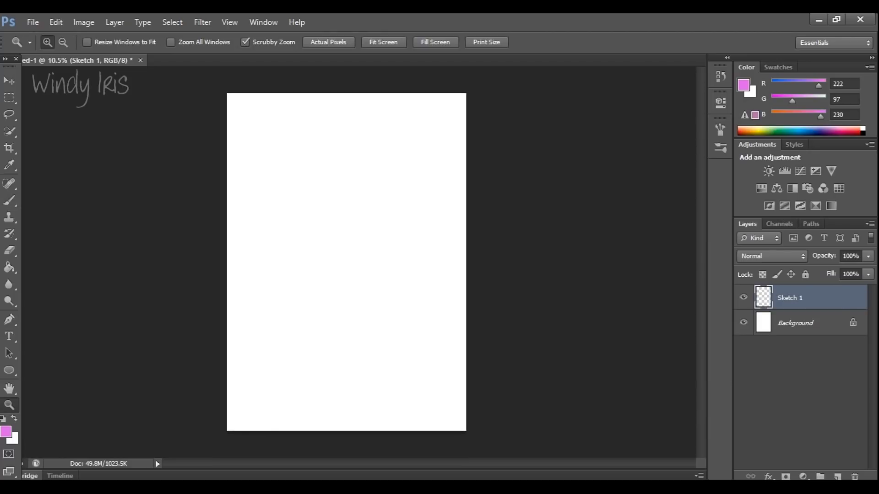
key(b)
mouse_move(337, 156)
mouse_down()
mouse_move(292, 236)
mouse_move(393, 238)
mouse_move(309, 156)
mouse_move(335, 268)
mouse_move(387, 174)
mouse_move(293, 225)
mouse_move(371, 164)
mouse_move(314, 160)
mouse_move(338, 256)
mouse_up()
drag(340, 160, 337, 323)
drag(337, 289, 339, 328)
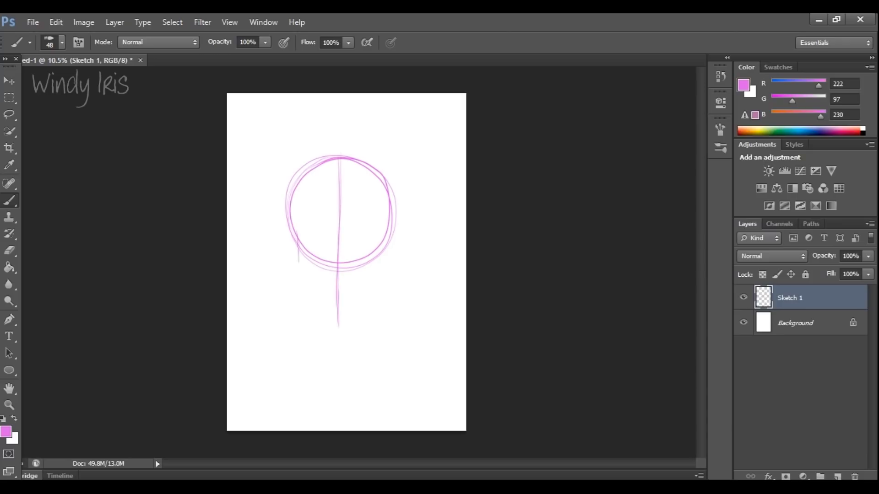
Sketch the cheeks and jaw from both sides of the circle down to a pointed chin on the centre line.
drag(388, 264, 389, 223)
drag(296, 250, 335, 314)
drag(300, 268, 339, 315)
mouse_move(386, 250)
mouse_down()
mouse_move(351, 312)
mouse_move(357, 305)
mouse_up()
drag(382, 269, 355, 308)
mouse_move(300, 256)
mouse_down()
mouse_move(313, 289)
mouse_move(344, 308)
mouse_move(358, 301)
mouse_up()
drag(341, 305, 369, 288)
drag(386, 256, 378, 277)
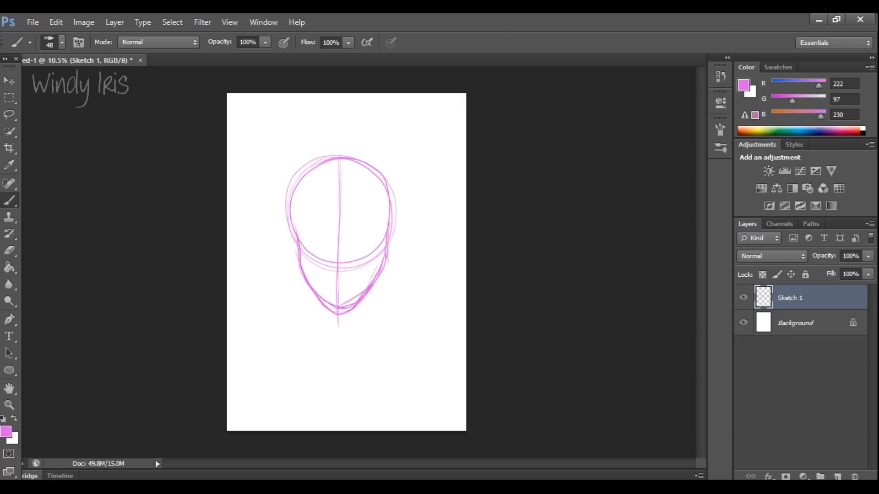
Sketch an ear on each side of the head and the neck with a curved base line.
drag(294, 232, 297, 253)
drag(394, 226, 388, 254)
drag(316, 289, 307, 344)
drag(368, 292, 371, 351)
mouse_move(306, 343)
mouse_down()
mouse_move(337, 354)
mouse_move(368, 351)
mouse_up()
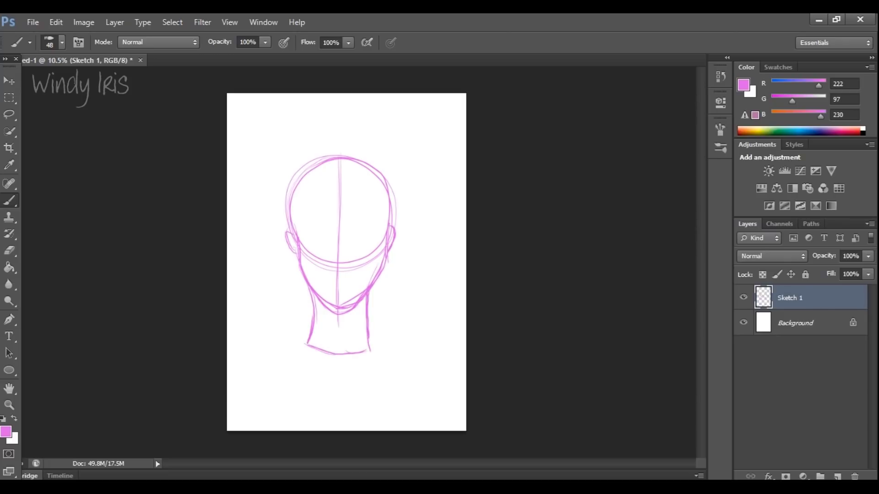
Draw two horizontal eye guidelines across the face and rough in the eyes, eyebrows, nose and mouth.
drag(302, 254, 387, 253)
drag(301, 238, 389, 240)
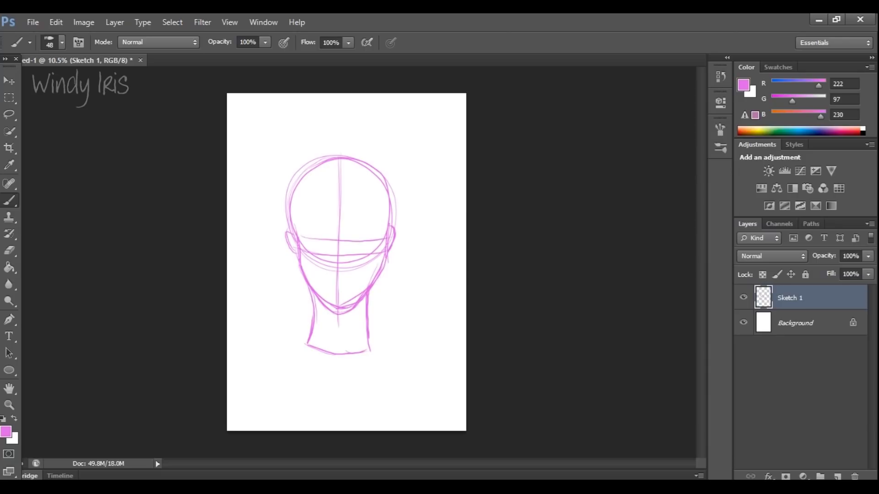
mouse_move(308, 239)
mouse_down()
mouse_move(331, 252)
mouse_move(380, 238)
mouse_up()
drag(334, 276, 346, 277)
drag(309, 249, 384, 246)
mouse_move(301, 230)
mouse_down()
mouse_move(326, 226)
mouse_move(327, 238)
mouse_move(384, 228)
mouse_up()
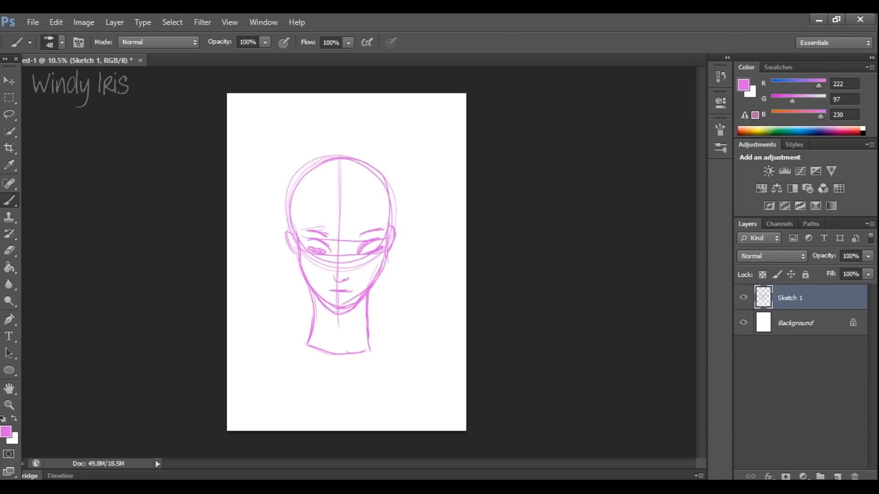
Sketch a wide-brimmed hat over the head, with a rounded crown and a brim extending past both ears.
mouse_move(274, 220)
mouse_down()
mouse_move(386, 222)
mouse_move(420, 207)
mouse_up()
mouse_move(369, 225)
mouse_down()
mouse_move(384, 226)
mouse_move(256, 214)
mouse_move(380, 221)
mouse_up()
mouse_move(256, 214)
mouse_down()
mouse_move(271, 245)
mouse_move(298, 257)
mouse_move(263, 234)
mouse_up()
mouse_move(389, 252)
mouse_down()
mouse_move(413, 238)
mouse_move(397, 219)
mouse_move(405, 219)
mouse_up()
drag(261, 208, 309, 201)
mouse_move(266, 210)
mouse_down()
mouse_move(390, 197)
mouse_move(415, 210)
mouse_move(371, 192)
mouse_move(268, 210)
mouse_up()
drag(323, 200, 379, 192)
drag(265, 210, 346, 195)
mouse_move(289, 199)
mouse_down()
mouse_move(282, 169)
mouse_move(331, 140)
mouse_move(366, 143)
mouse_move(399, 182)
mouse_move(391, 198)
mouse_move(343, 136)
mouse_move(291, 197)
mouse_move(388, 156)
mouse_move(392, 200)
mouse_up()
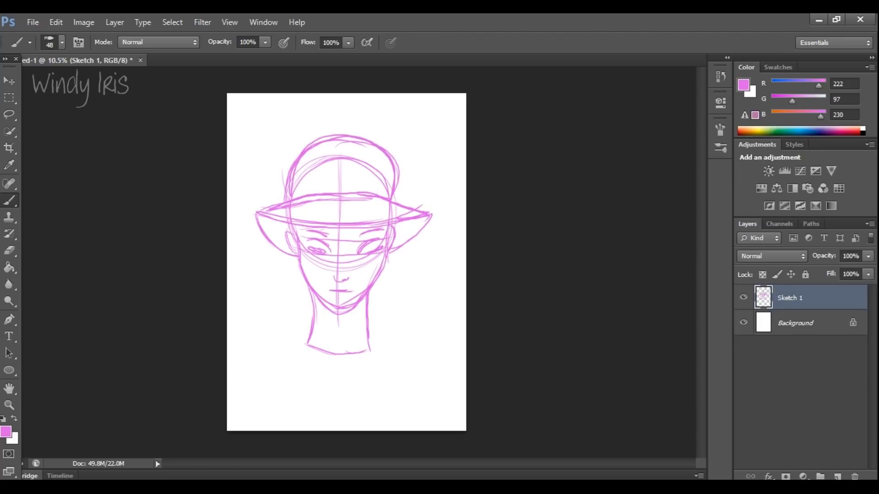
Widen the hat's brim at both tips and reinforce the outlines of the brim and crown.
mouse_move(251, 211)
mouse_down()
mouse_move(283, 203)
mouse_move(270, 243)
mouse_move(296, 259)
mouse_up()
drag(268, 243, 244, 212)
mouse_move(251, 211)
mouse_down()
mouse_move(379, 227)
mouse_move(435, 214)
mouse_move(392, 246)
mouse_move(395, 254)
mouse_up()
drag(291, 202, 422, 215)
mouse_move(287, 202)
mouse_down()
mouse_move(291, 172)
mouse_move(385, 166)
mouse_move(390, 194)
mouse_up()
mouse_move(389, 196)
mouse_down()
mouse_move(386, 158)
mouse_move(306, 161)
mouse_up()
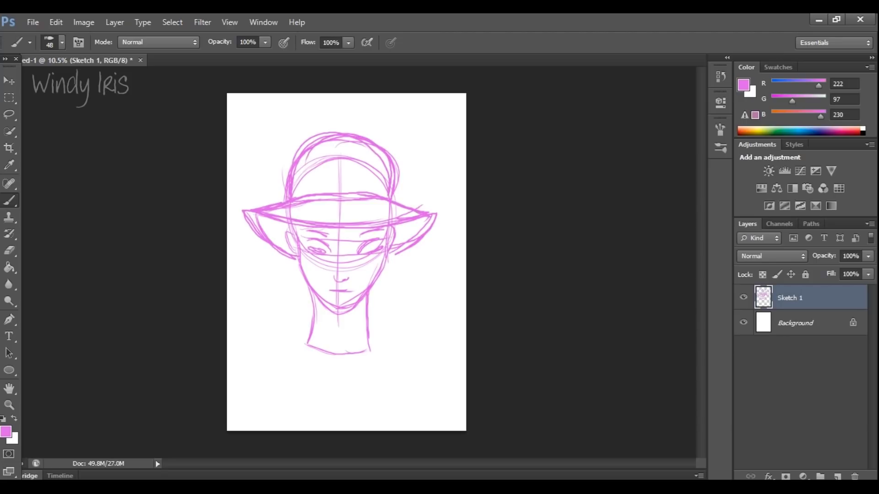
Draw the irises in both eyes and long wavy hair strands falling from the hat on both sides of the neck.
drag(322, 243, 315, 249)
drag(375, 243, 369, 250)
mouse_move(294, 267)
mouse_down()
mouse_move(323, 385)
mouse_move(270, 350)
mouse_move(298, 388)
mouse_up()
mouse_move(300, 274)
mouse_down()
mouse_move(282, 348)
mouse_move(307, 378)
mouse_up()
drag(394, 253, 399, 318)
mouse_move(388, 255)
mouse_down()
mouse_move(398, 313)
mouse_move(380, 393)
mouse_up()
mouse_move(382, 274)
mouse_down()
mouse_move(368, 385)
mouse_move(372, 361)
mouse_up()
drag(373, 289, 352, 383)
drag(386, 273, 361, 372)
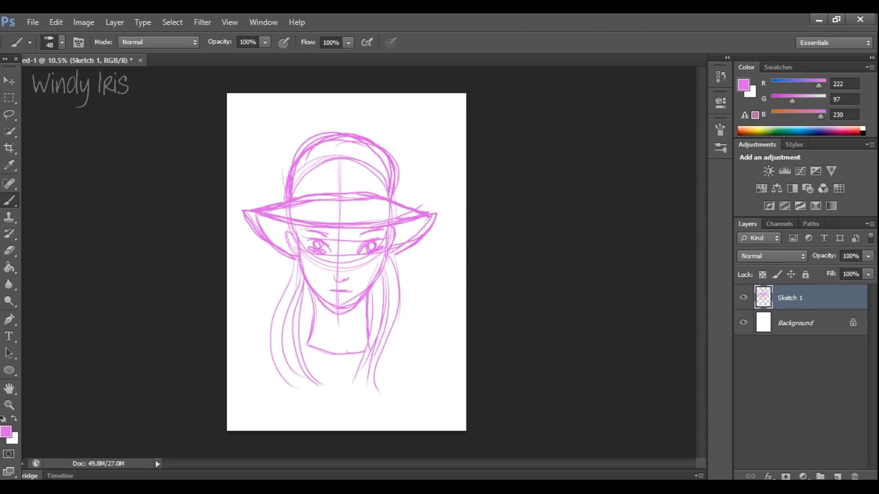
Sketch a large rectangular frame behind the figure, running from above the hat down to the base of the neck.
mouse_move(270, 347)
mouse_down()
mouse_move(247, 345)
mouse_move(240, 319)
mouse_up()
drag(239, 328, 239, 204)
drag(236, 273, 238, 136)
drag(237, 212, 238, 124)
mouse_move(237, 206)
mouse_down()
mouse_move(238, 154)
mouse_move(301, 130)
mouse_up()
drag(245, 127, 291, 126)
drag(236, 143, 295, 142)
drag(251, 149, 302, 144)
drag(379, 144, 442, 141)
drag(443, 142, 441, 198)
drag(445, 138, 442, 265)
drag(445, 156, 435, 359)
mouse_move(384, 350)
mouse_down()
mouse_move(441, 339)
mouse_move(429, 341)
mouse_up()
Sketch leaves and twigs fanning out from the left side of the hat's crown, overlapping the frame.
drag(302, 181, 313, 199)
drag(296, 196, 301, 185)
drag(265, 155, 287, 178)
drag(275, 123, 286, 200)
drag(261, 194, 286, 196)
drag(228, 178, 263, 197)
drag(237, 196, 270, 203)
Rough in flowers along the hat band and leafy sprigs spreading from the hat's right side above and below the brim.
drag(334, 172, 328, 192)
drag(336, 192, 379, 193)
mouse_move(360, 192)
mouse_down()
mouse_move(377, 182)
mouse_move(363, 197)
mouse_up()
drag(379, 181, 403, 197)
drag(420, 130, 399, 182)
mouse_move(414, 153)
mouse_down()
mouse_move(401, 185)
mouse_move(397, 167)
mouse_up()
mouse_move(420, 189)
mouse_down()
mouse_move(395, 204)
mouse_move(405, 238)
mouse_up()
mouse_move(410, 274)
mouse_down()
mouse_move(394, 212)
mouse_move(410, 249)
mouse_up()
drag(380, 211, 390, 224)
mouse_move(348, 191)
mouse_down()
mouse_move(369, 167)
mouse_move(356, 163)
mouse_up()
mouse_move(315, 188)
mouse_down()
mouse_move(343, 163)
mouse_move(320, 189)
mouse_move(320, 181)
mouse_up()
drag(309, 198, 323, 196)
drag(313, 205, 333, 202)
Add sprigs hanging below the brim's left side and fill out the foliage and flowers around the crown.
drag(284, 218, 260, 249)
drag(264, 231, 287, 210)
mouse_move(403, 193)
mouse_down()
mouse_move(420, 175)
mouse_move(418, 196)
mouse_move(436, 199)
mouse_up()
drag(418, 202, 437, 211)
drag(286, 223, 259, 268)
mouse_move(250, 244)
mouse_down()
mouse_move(273, 267)
mouse_move(279, 257)
mouse_up()
mouse_move(293, 190)
mouse_down()
mouse_move(307, 191)
mouse_move(279, 194)
mouse_up()
drag(262, 165, 307, 192)
mouse_move(269, 181)
mouse_down()
mouse_move(286, 201)
mouse_move(286, 184)
mouse_up()
mouse_move(305, 178)
mouse_down()
mouse_move(315, 193)
mouse_move(333, 146)
mouse_up()
mouse_move(338, 178)
mouse_down()
mouse_move(361, 147)
mouse_move(387, 184)
mouse_move(429, 191)
mouse_move(448, 218)
mouse_up()
Add another hair strand beside the neck and a curved line across the neck's base.
drag(308, 280, 335, 381)
mouse_move(302, 319)
mouse_down()
mouse_move(305, 349)
mouse_move(356, 357)
mouse_up()
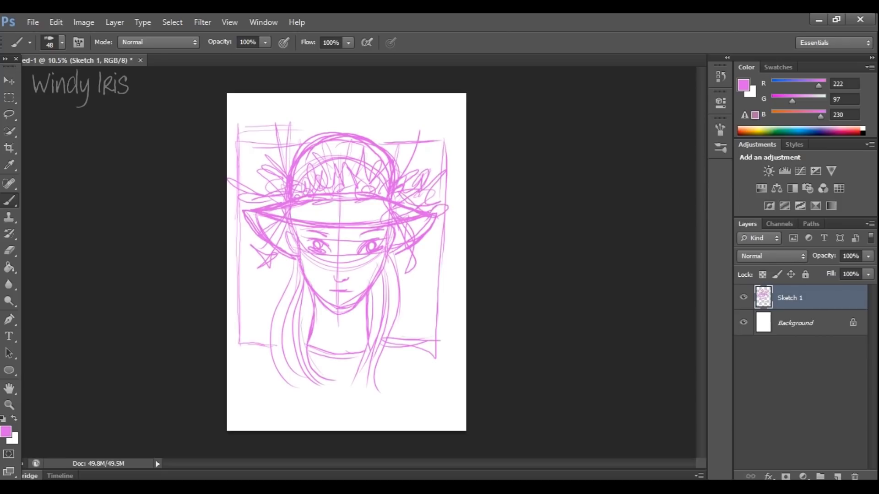
Mark the corners of the rectangular frame with small circles.
drag(238, 130, 240, 132)
drag(447, 135, 444, 138)
drag(241, 137, 238, 140)
drag(435, 339, 432, 342)
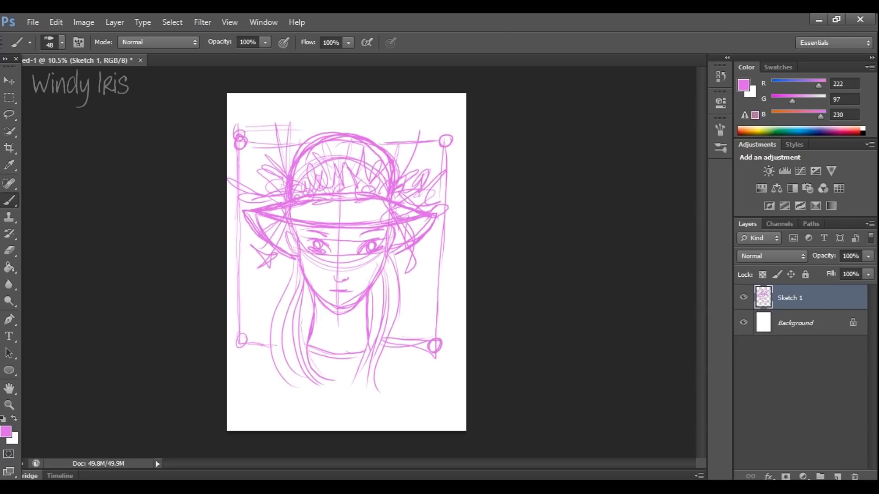
Reinforce the eyebrows and thicken the outlines of the hat's brim and crown.
drag(301, 238, 386, 232)
drag(246, 218, 258, 234)
mouse_move(247, 209)
mouse_down()
mouse_move(291, 258)
mouse_move(246, 217)
mouse_up()
mouse_move(249, 213)
mouse_down()
mouse_move(269, 220)
mouse_move(254, 209)
mouse_up()
drag(322, 222, 383, 224)
mouse_move(441, 218)
mouse_down()
mouse_move(424, 241)
mouse_move(396, 253)
mouse_up()
drag(403, 206, 421, 211)
mouse_move(291, 164)
mouse_down()
mouse_move(331, 135)
mouse_move(324, 139)
mouse_move(381, 147)
mouse_up()
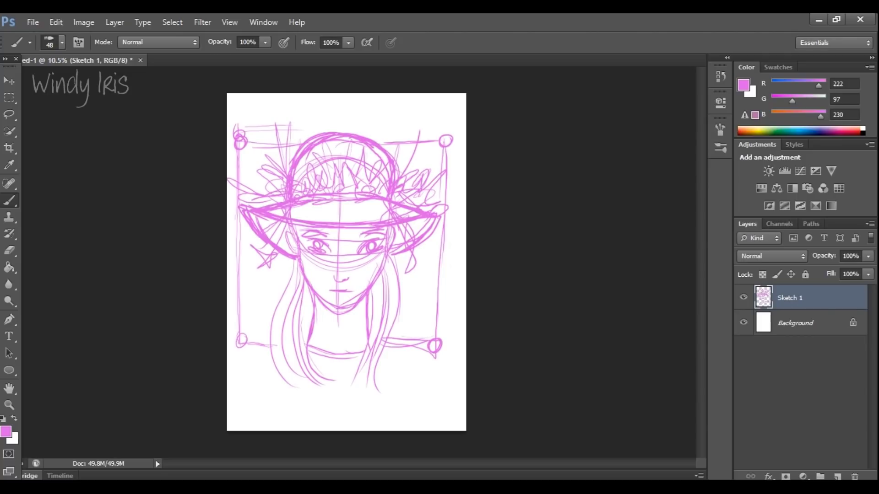
Add hair strands on the right side of the neck and shift the whole sketch slightly right and down on the canvas.
drag(379, 278, 365, 373)
mouse_move(392, 264)
mouse_down()
mouse_move(382, 365)
mouse_move(390, 385)
mouse_up()
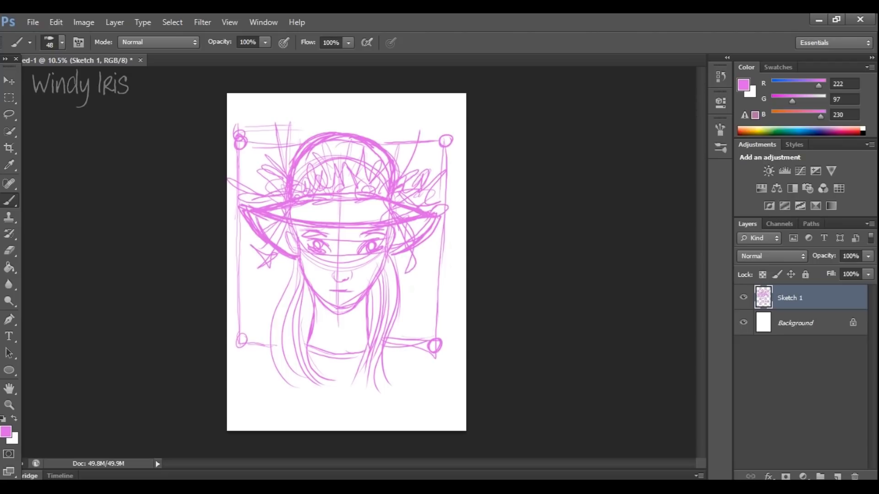
key(v)
drag(369, 237, 377, 242)
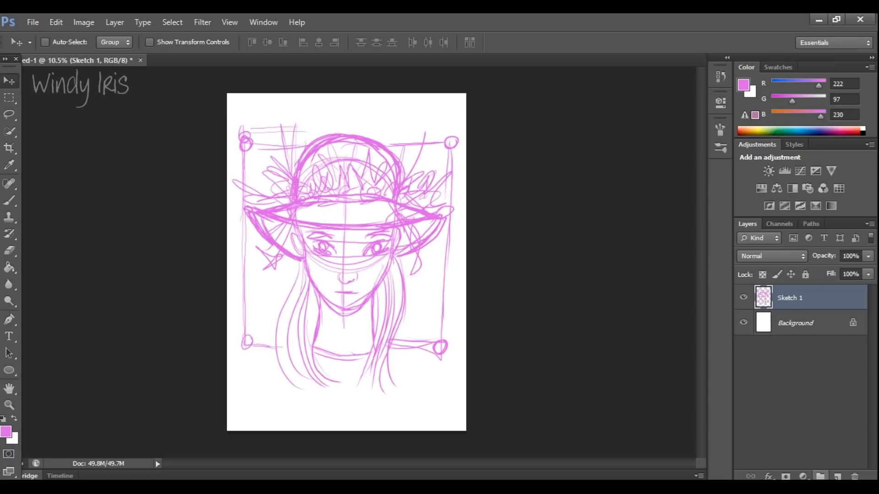
Create a new layer named "Sketch 2" above Sketch 1.
click(838, 477)
double_click(789, 298)
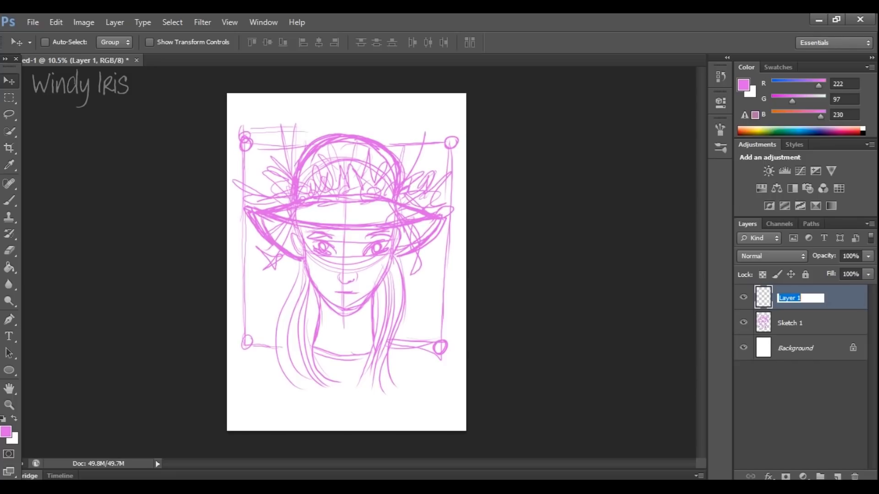
text(Sketch 2)
Set the Sketch 1 layer's fill to 51% and lock all of its properties.
click(764, 324)
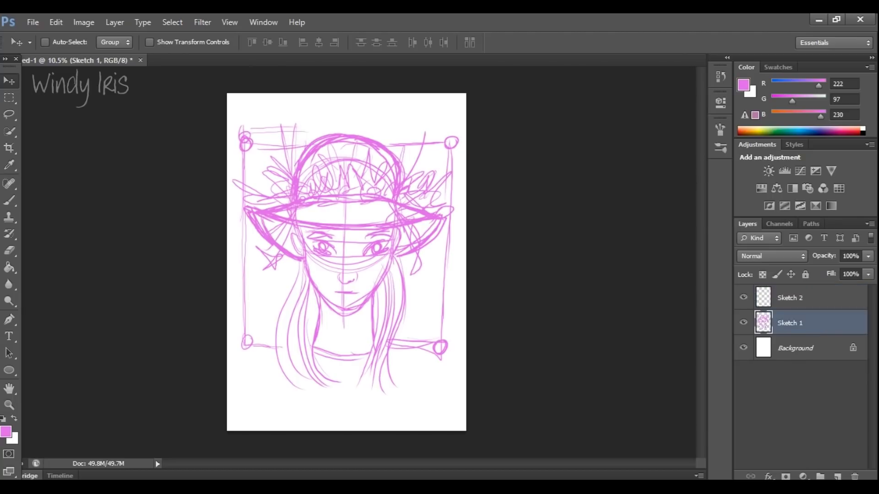
click(869, 275)
drag(869, 289, 836, 288)
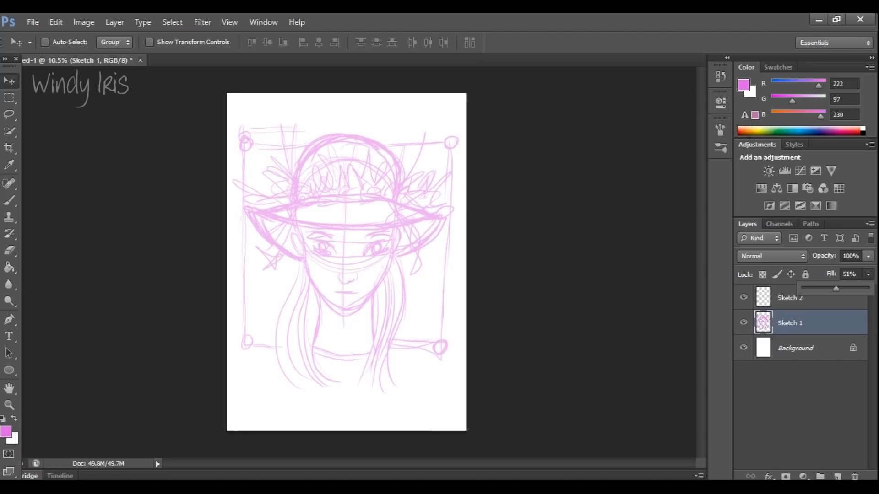
click(806, 300)
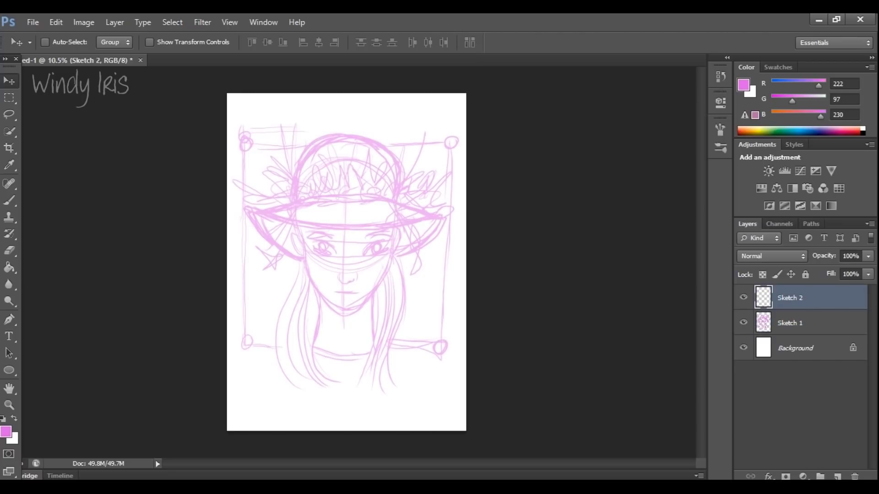
click(806, 323)
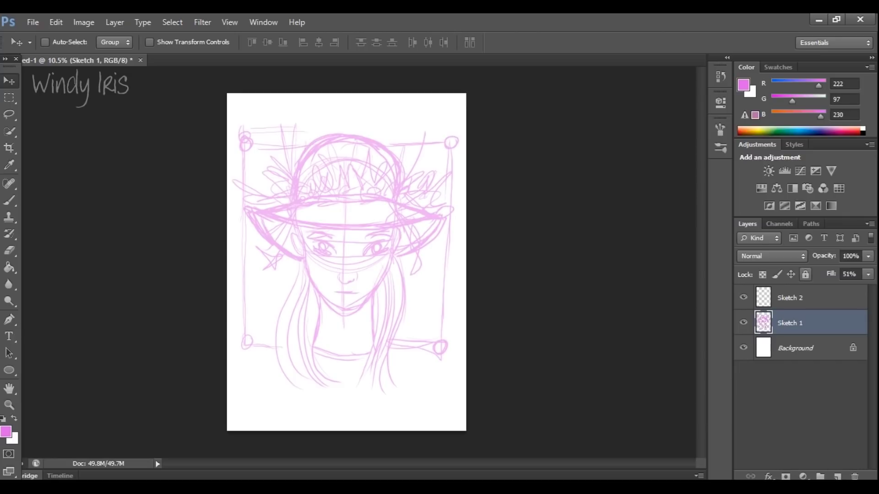
click(806, 274)
On the Sketch 2 layer, outline the lids of the right-hand eye with the brush and add upper and lower lashes.
click(806, 298)
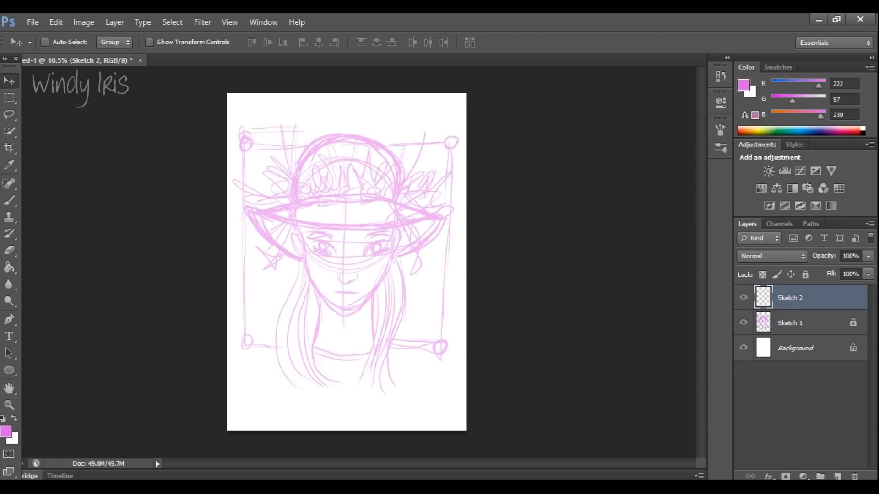
key(z)
drag(348, 274, 415, 295)
scroll(359, 262, up, 1)
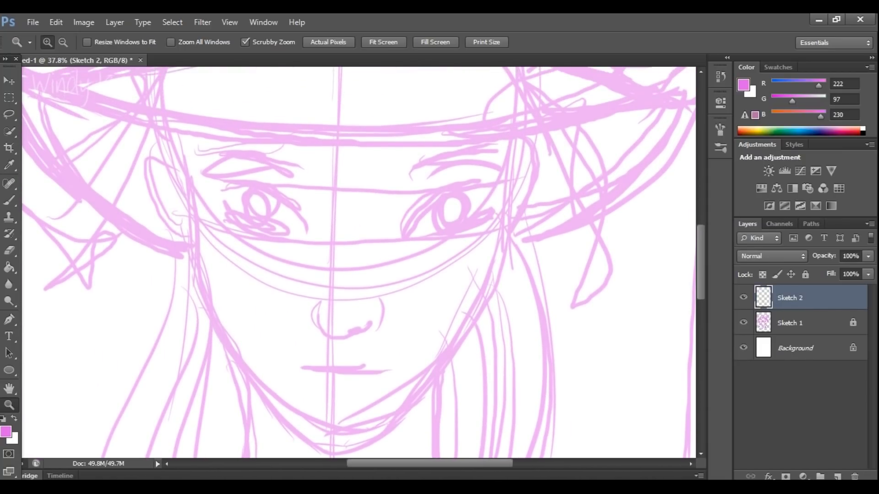
key(b)
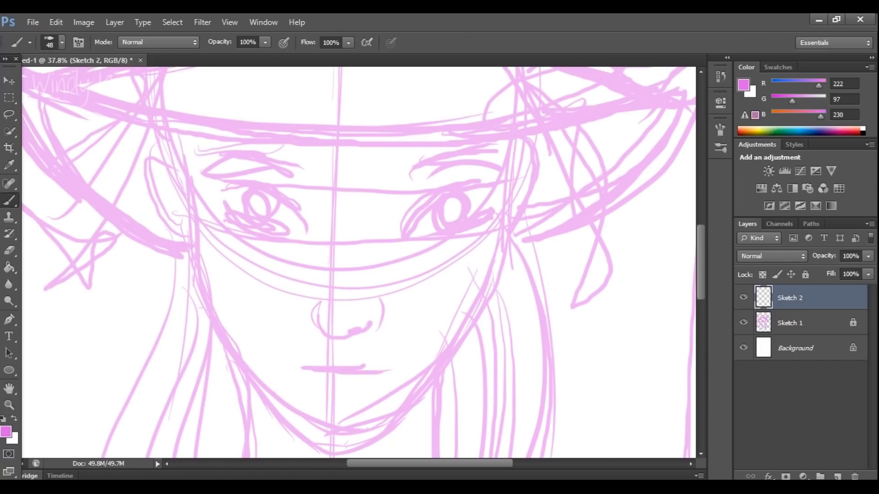
mouse_move(407, 236)
mouse_down()
mouse_move(434, 190)
mouse_move(463, 182)
mouse_up()
mouse_move(415, 225)
mouse_down()
mouse_move(442, 189)
mouse_move(480, 180)
mouse_move(408, 233)
mouse_move(421, 240)
mouse_up()
drag(481, 182, 492, 187)
mouse_move(438, 237)
mouse_down()
mouse_move(472, 231)
mouse_move(453, 237)
mouse_up()
drag(487, 208, 482, 224)
mouse_move(477, 180)
mouse_down()
mouse_move(510, 199)
mouse_move(519, 175)
mouse_up()
drag(485, 182, 504, 171)
drag(479, 181, 503, 165)
mouse_move(469, 180)
mouse_down()
mouse_move(493, 164)
mouse_move(451, 174)
mouse_up()
mouse_move(479, 230)
mouse_down()
mouse_move(495, 220)
mouse_move(484, 240)
mouse_up()
drag(471, 236, 480, 246)
drag(465, 187, 502, 199)
Draw the round iris, the eyelid crease and a last lower lash on the right-hand eye.
mouse_move(441, 193)
mouse_down()
mouse_move(463, 224)
mouse_move(471, 220)
mouse_up()
mouse_move(436, 192)
mouse_down()
mouse_move(445, 223)
mouse_move(464, 223)
mouse_up()
drag(463, 188, 467, 224)
mouse_move(402, 224)
mouse_down()
mouse_move(456, 172)
mouse_move(427, 185)
mouse_up()
drag(460, 247, 483, 242)
Outline the eyebrow above the right-hand eye.
mouse_move(407, 159)
mouse_down()
mouse_move(446, 167)
mouse_move(467, 159)
mouse_up()
mouse_move(417, 171)
mouse_down()
mouse_move(494, 156)
mouse_move(417, 152)
mouse_up()
mouse_move(415, 155)
mouse_down()
mouse_move(477, 148)
mouse_move(506, 172)
mouse_move(498, 167)
mouse_up()
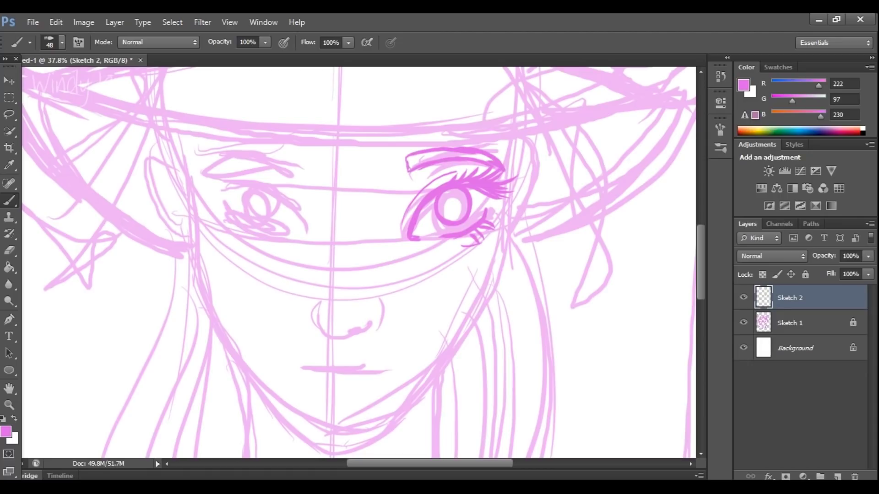
Outline the lids of the left-hand eye and add its upper and lower lashes.
mouse_move(233, 181)
mouse_down()
mouse_move(268, 183)
mouse_move(302, 231)
mouse_move(300, 215)
mouse_move(231, 177)
mouse_move(247, 230)
mouse_move(275, 234)
mouse_up()
drag(224, 207, 250, 232)
mouse_move(246, 178)
mouse_down()
mouse_move(200, 192)
mouse_move(215, 194)
mouse_move(207, 196)
mouse_move(216, 172)
mouse_move(293, 207)
mouse_up()
drag(239, 177, 214, 163)
mouse_move(224, 180)
mouse_down()
mouse_move(210, 170)
mouse_move(224, 155)
mouse_move(292, 208)
mouse_move(241, 159)
mouse_up()
mouse_move(262, 179)
mouse_down()
mouse_move(254, 166)
mouse_move(263, 168)
mouse_up()
mouse_move(254, 175)
mouse_down()
mouse_move(249, 163)
mouse_move(235, 190)
mouse_up()
mouse_move(247, 187)
mouse_down()
mouse_move(258, 188)
mouse_move(199, 189)
mouse_up()
drag(237, 229, 225, 235)
mouse_move(233, 223)
mouse_down()
mouse_move(222, 225)
mouse_move(229, 238)
mouse_up()
Draw the round iris inside the left-hand eye.
mouse_move(250, 200)
mouse_down()
mouse_move(262, 188)
mouse_move(283, 202)
mouse_move(247, 215)
mouse_up()
drag(280, 198, 253, 223)
drag(257, 188, 247, 207)
drag(252, 219, 278, 214)
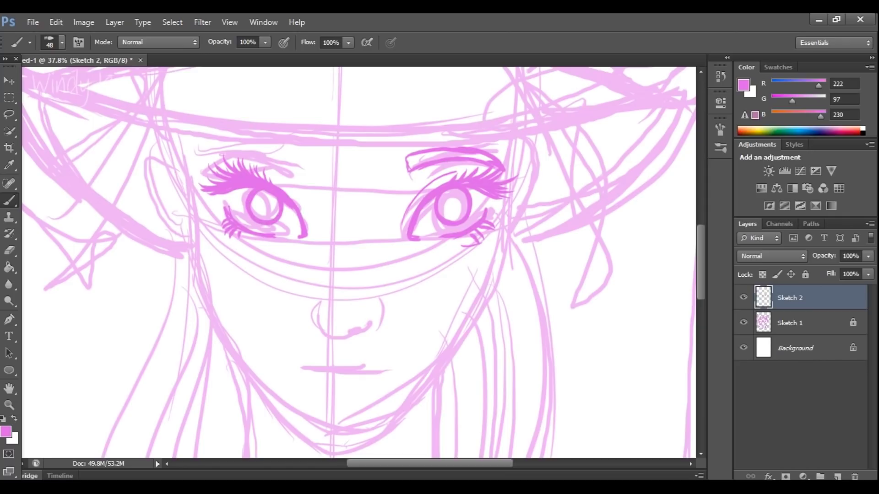
Add the eyelid crease and a lower lash to the left-hand eye and outline its eyebrow.
drag(263, 170, 307, 214)
mouse_move(298, 149)
mouse_down()
mouse_move(295, 165)
mouse_move(195, 161)
mouse_move(298, 152)
mouse_up()
drag(236, 229, 215, 243)
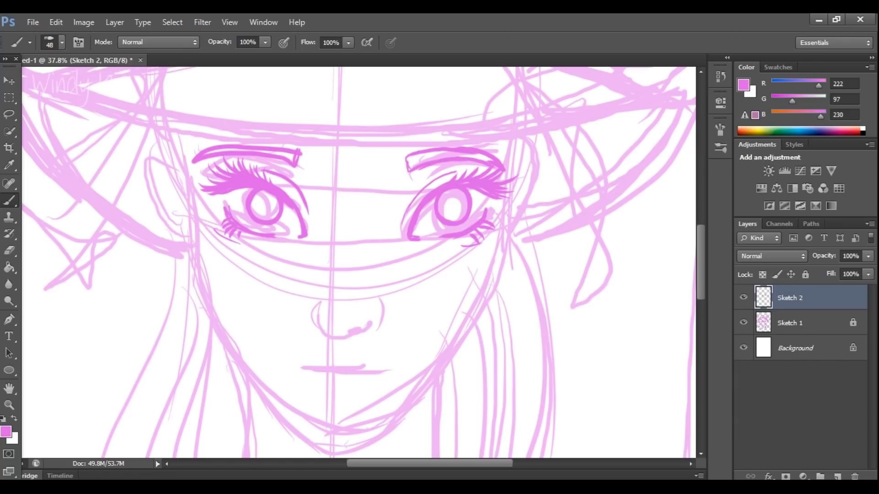
Draw the nose with its nostril wings, underside and a short arc across the tip.
mouse_move(325, 331)
mouse_down()
mouse_move(348, 330)
mouse_move(313, 330)
mouse_up()
drag(318, 300, 303, 322)
drag(312, 304, 305, 312)
mouse_move(351, 331)
mouse_down()
mouse_move(361, 328)
mouse_move(363, 296)
mouse_move(369, 324)
mouse_up()
mouse_move(321, 296)
mouse_down()
mouse_move(310, 303)
mouse_move(349, 293)
mouse_up()
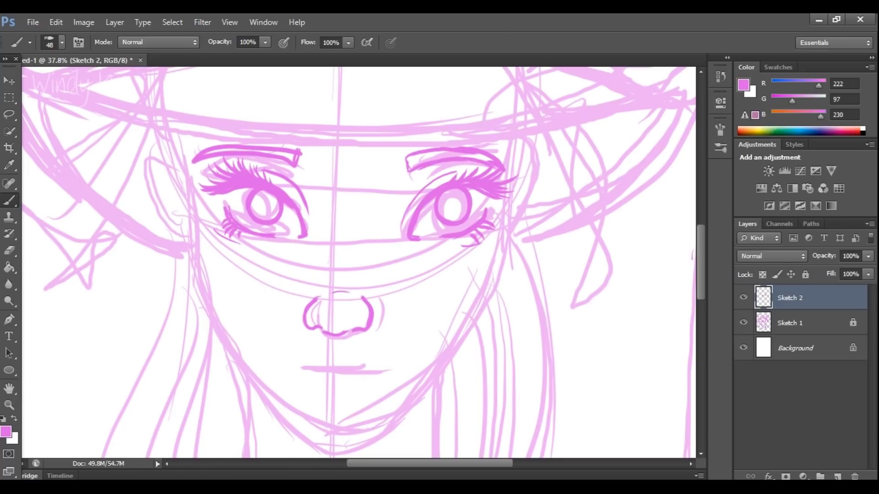
Draw the curved line between the lips and the bow-shaped upper lip.
drag(316, 374, 390, 369)
drag(300, 367, 319, 373)
scroll(359, 262, down, 3)
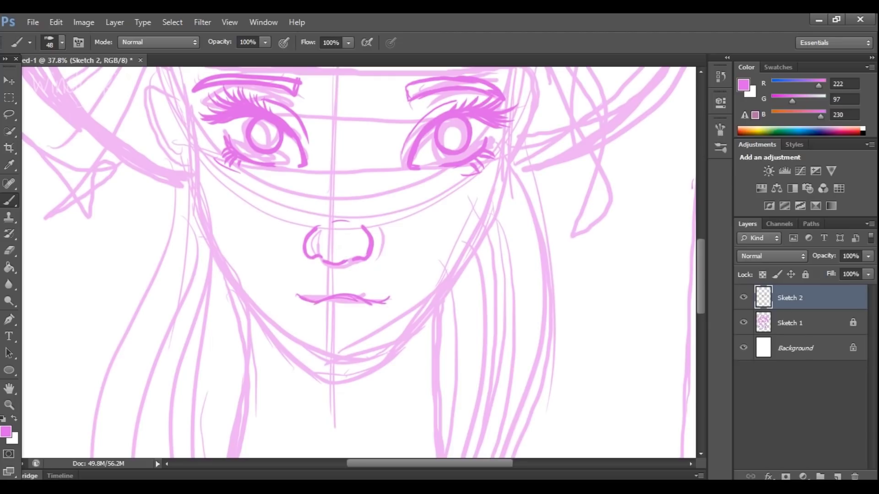
drag(321, 297, 398, 296)
mouse_move(321, 292)
mouse_down()
mouse_move(345, 283)
mouse_move(373, 294)
mouse_move(355, 286)
mouse_up()
drag(317, 289, 327, 285)
drag(316, 291, 330, 284)
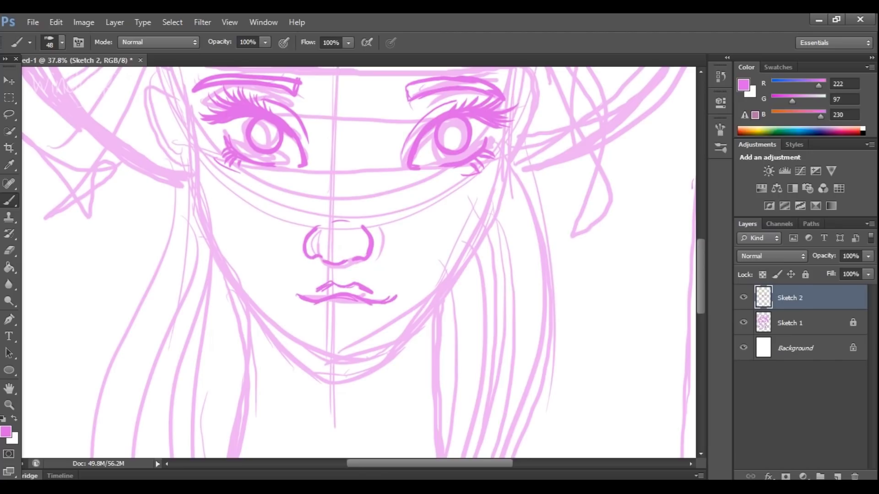
Draw the curved outline of the lower lip and the inner line just above it.
mouse_move(312, 312)
mouse_down()
mouse_move(344, 331)
mouse_move(373, 319)
mouse_move(336, 305)
mouse_move(363, 306)
mouse_up()
drag(309, 309, 314, 319)
drag(373, 321, 382, 313)
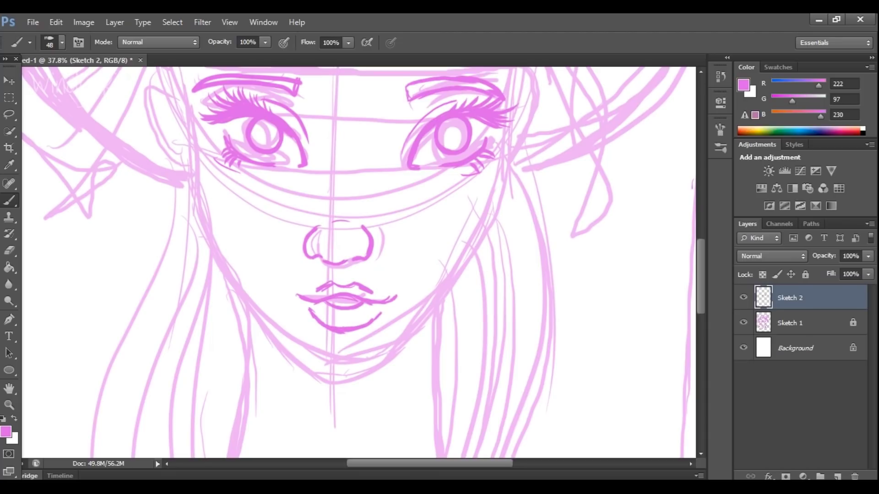
Trace the face's left contour from the cheek along the jaw to the chin.
mouse_move(189, 175)
mouse_down()
mouse_move(204, 238)
mouse_move(223, 267)
mouse_up()
drag(199, 214, 233, 284)
drag(209, 243, 261, 323)
drag(233, 277, 254, 312)
mouse_move(245, 303)
mouse_down()
mouse_move(288, 354)
mouse_move(315, 369)
mouse_up()
drag(271, 333, 352, 377)
Trace the face's right contour down to the chin and check the linework with the Sketch 1 layer briefly hidden.
drag(506, 157, 493, 199)
drag(507, 155, 490, 221)
mouse_move(501, 176)
mouse_down()
mouse_move(479, 247)
mouse_move(434, 308)
mouse_up()
drag(460, 267, 408, 342)
drag(437, 298, 396, 356)
drag(426, 313, 338, 376)
drag(403, 352, 349, 376)
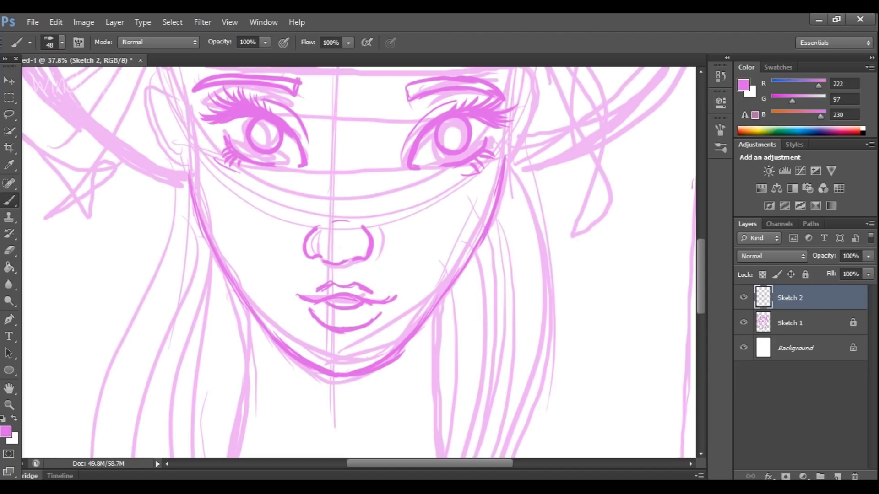
click(743, 323)
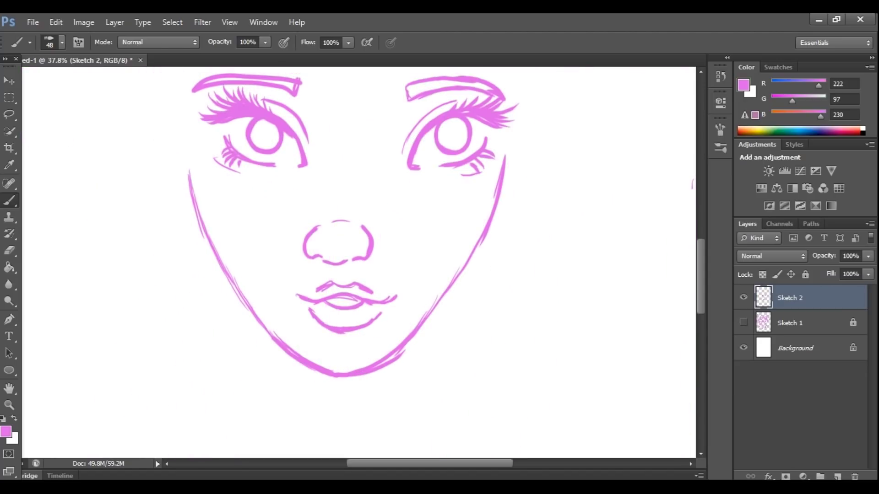
click(744, 323)
Draw long curved hair locks framing both sides of the face from the temples down past the cheeks.
scroll(359, 262, up, 5)
drag(188, 293, 183, 237)
drag(173, 188, 201, 270)
mouse_move(196, 225)
mouse_down()
mouse_move(207, 306)
mouse_move(248, 403)
mouse_up()
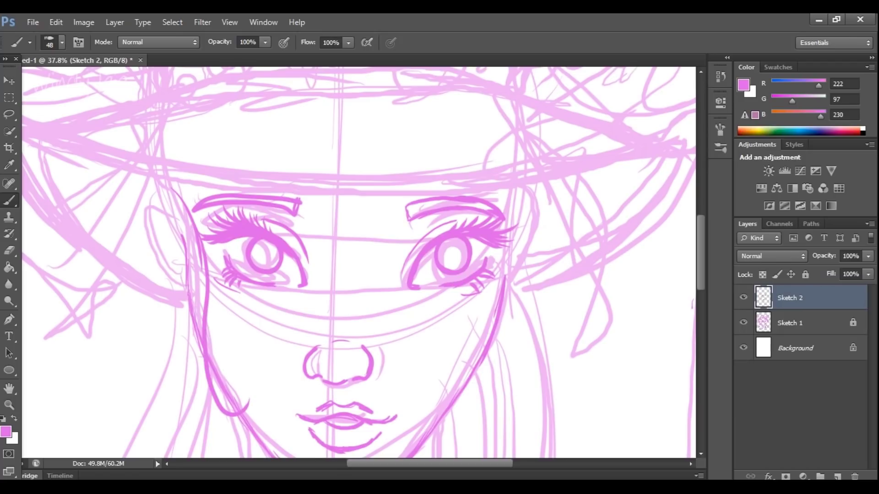
mouse_move(177, 199)
mouse_down()
mouse_move(192, 384)
mouse_move(215, 414)
mouse_up()
mouse_move(511, 185)
mouse_down()
mouse_move(504, 266)
mouse_move(471, 394)
mouse_move(500, 426)
mouse_move(517, 254)
mouse_move(485, 412)
mouse_up()
Draw both ears outside the face-framing hair locks.
mouse_move(184, 288)
mouse_down()
mouse_move(168, 268)
mouse_move(182, 211)
mouse_move(173, 251)
mouse_up()
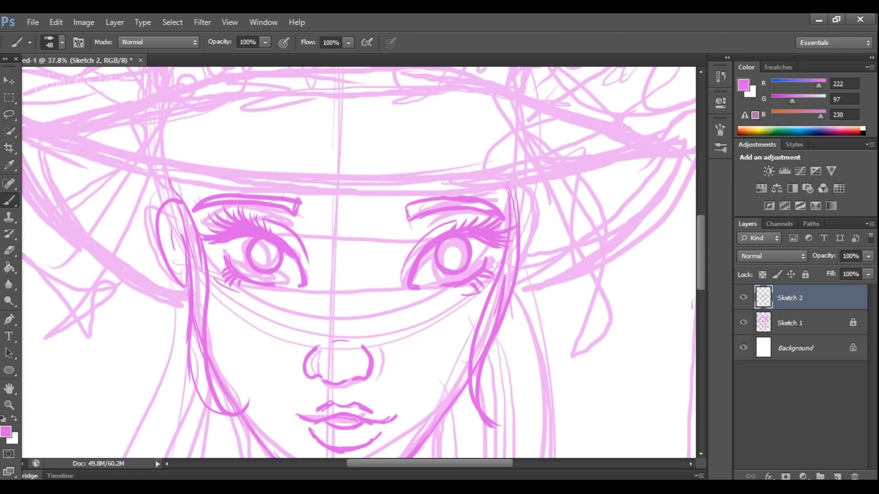
mouse_move(528, 206)
mouse_down()
mouse_move(535, 266)
mouse_move(512, 306)
mouse_up()
mouse_move(528, 226)
mouse_down()
mouse_move(522, 270)
mouse_move(544, 229)
mouse_move(515, 286)
mouse_up()
Draw the two side lines of the neck below the jaw.
scroll(359, 263, down, 5)
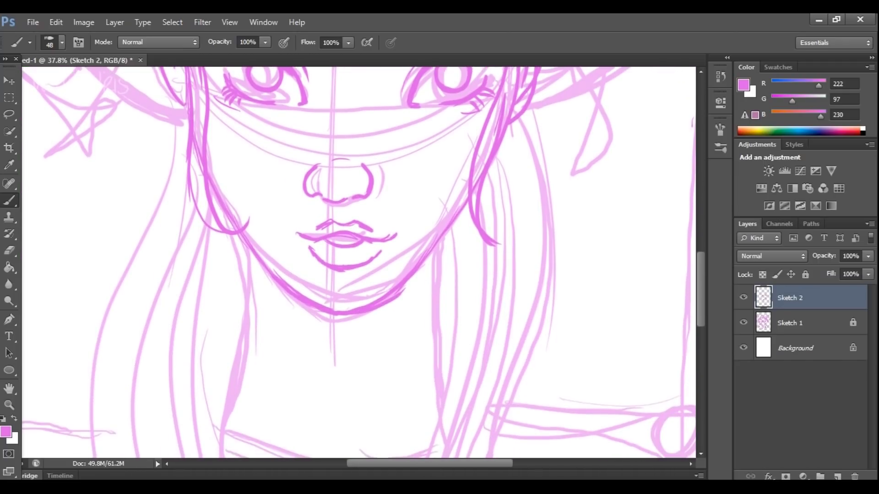
drag(229, 219, 244, 310)
mouse_move(235, 240)
mouse_down()
mouse_move(241, 346)
mouse_move(231, 417)
mouse_up()
mouse_move(440, 239)
mouse_down()
mouse_move(431, 320)
mouse_move(439, 418)
mouse_up()
scroll(359, 262, down, 1)
Add a thin curved line beside the inner corner of each eye.
scroll(359, 262, up, 6)
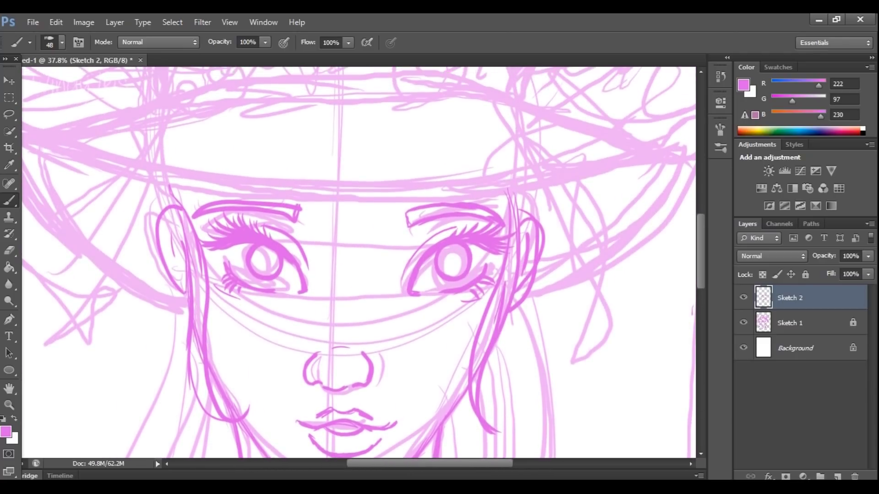
scroll(359, 262, up, 1)
drag(304, 244, 312, 296)
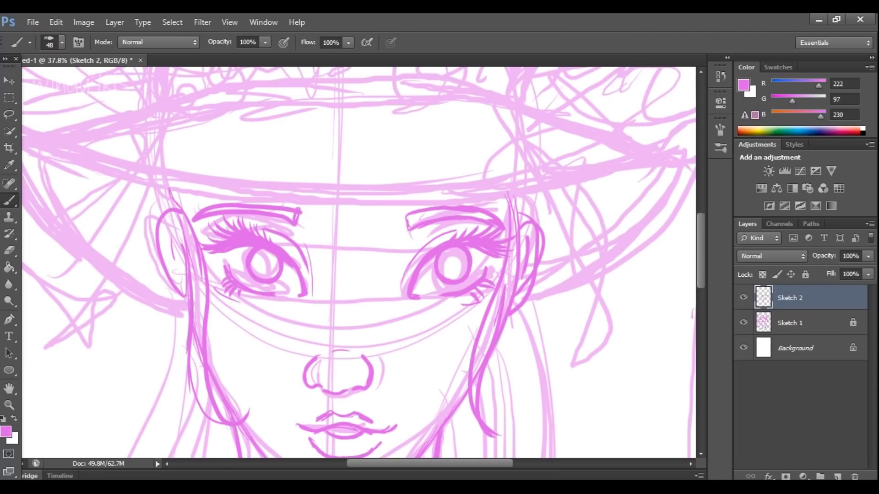
drag(407, 245, 389, 310)
Trace the hat brim's front edge and its two undersides sweeping down to the ears.
scroll(359, 263, up, 2)
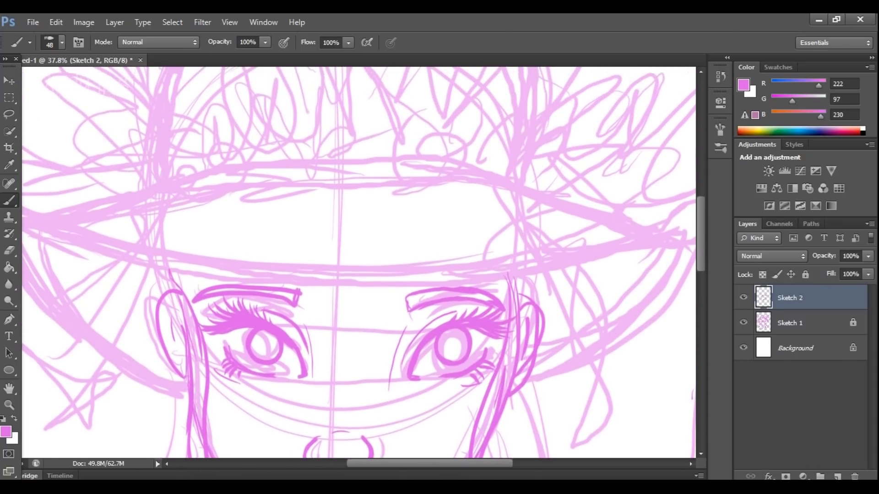
scroll(358, 262, left, 2)
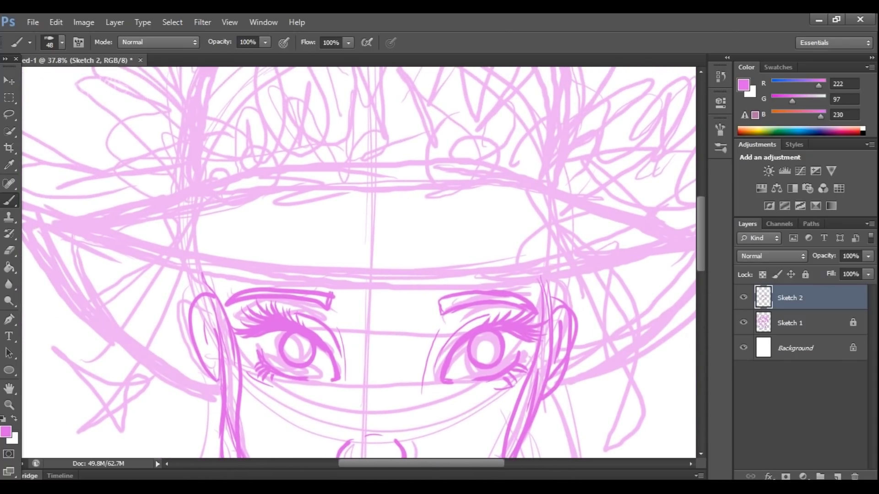
key(z)
drag(373, 284, 355, 283)
drag(353, 321, 334, 320)
key(b)
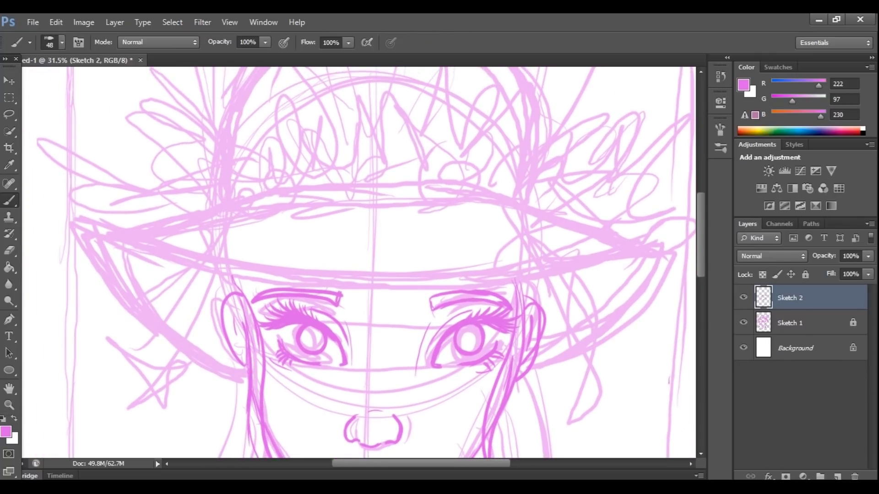
mouse_move(73, 220)
mouse_down()
mouse_move(278, 271)
mouse_move(437, 285)
mouse_move(550, 274)
mouse_move(661, 250)
mouse_up()
mouse_move(71, 220)
mouse_down()
mouse_move(229, 276)
mouse_move(338, 286)
mouse_move(571, 274)
mouse_move(669, 252)
mouse_up()
mouse_move(73, 219)
mouse_down()
mouse_move(144, 330)
mouse_move(181, 361)
mouse_move(248, 383)
mouse_up()
mouse_move(533, 366)
mouse_down()
mouse_move(637, 309)
mouse_move(678, 256)
mouse_up()
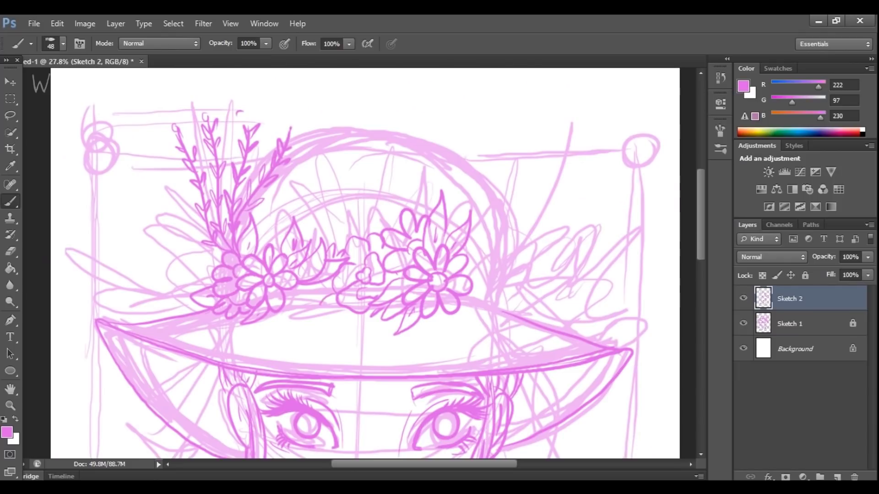
Add leaves between the hat's flowers and draw a leafy sprig rising left of the crown's centre.
drag(322, 305, 364, 279)
drag(352, 310, 341, 318)
drag(319, 287, 335, 280)
mouse_move(338, 249)
mouse_down()
mouse_move(342, 200)
mouse_move(330, 165)
mouse_move(330, 217)
mouse_up()
drag(332, 223, 342, 233)
mouse_move(339, 239)
mouse_down()
mouse_move(349, 218)
mouse_move(332, 196)
mouse_move(343, 193)
mouse_up()
mouse_move(337, 193)
mouse_down()
mouse_move(328, 176)
mouse_move(339, 177)
mouse_up()
drag(340, 179, 324, 154)
drag(313, 239, 320, 193)
drag(322, 193, 330, 225)
Draw a small ruffled flower and a second sprig right of the crown's centre, filling the gaps with leaves.
mouse_move(262, 246)
mouse_down()
mouse_move(273, 212)
mouse_move(281, 238)
mouse_move(284, 196)
mouse_move(303, 231)
mouse_up()
drag(345, 249, 399, 158)
drag(356, 219, 361, 195)
mouse_move(354, 229)
mouse_down()
mouse_move(378, 220)
mouse_move(376, 184)
mouse_up()
drag(379, 202, 390, 198)
drag(386, 192, 389, 174)
drag(392, 190, 402, 179)
drag(391, 176, 397, 168)
mouse_move(380, 219)
mouse_down()
mouse_move(402, 185)
mouse_move(428, 213)
mouse_up()
drag(295, 291, 287, 318)
drag(302, 294, 319, 321)
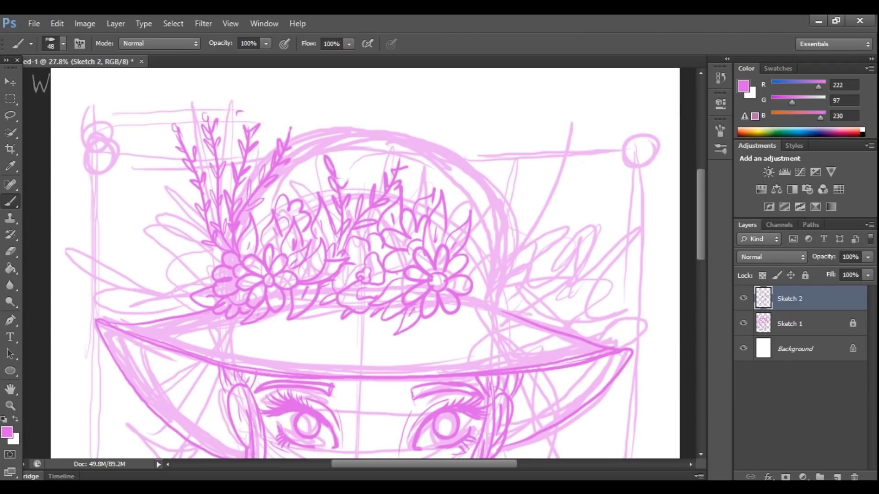
Draw extra petals behind the right-hand daisy and a ruffled flower at the cluster's left end.
mouse_move(480, 264)
mouse_down()
mouse_move(469, 280)
mouse_move(497, 259)
mouse_move(485, 291)
mouse_move(462, 302)
mouse_up()
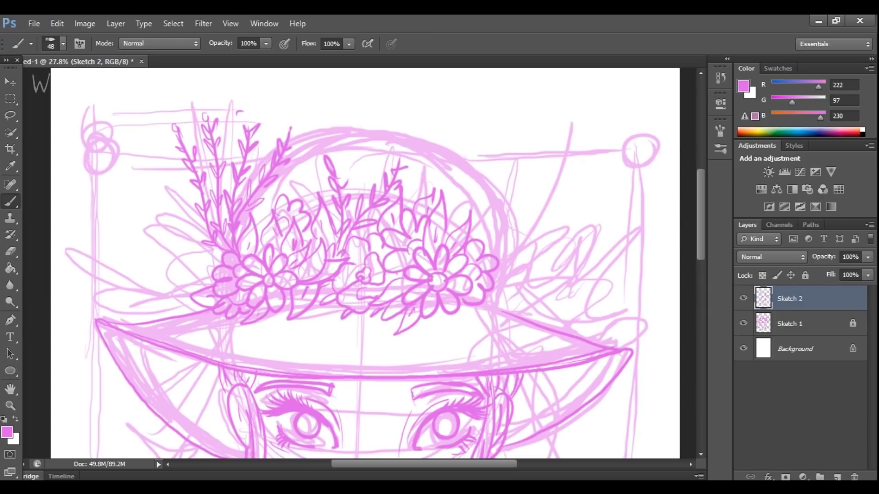
mouse_move(219, 246)
mouse_down()
mouse_move(190, 267)
mouse_move(214, 284)
mouse_move(190, 291)
mouse_move(176, 256)
mouse_up()
mouse_move(188, 258)
mouse_down()
mouse_move(205, 243)
mouse_move(207, 223)
mouse_up()
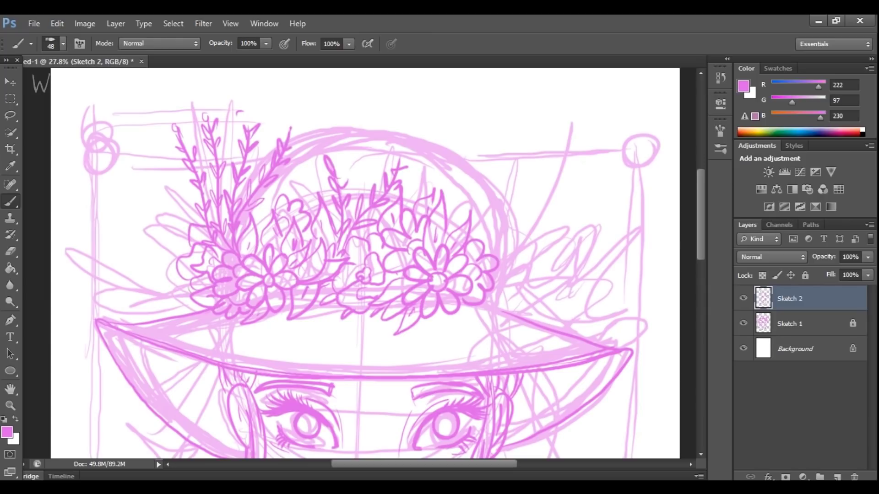
Draw two leafy branches extending left over the brim and add leaves above the leftmost flower.
mouse_move(192, 304)
mouse_down()
mouse_move(173, 273)
mouse_move(196, 222)
mouse_move(189, 221)
mouse_move(182, 326)
mouse_move(211, 311)
mouse_move(156, 300)
mouse_move(69, 332)
mouse_up()
mouse_move(169, 317)
mouse_down()
mouse_move(153, 286)
mouse_move(136, 281)
mouse_move(130, 300)
mouse_move(110, 285)
mouse_up()
mouse_move(114, 302)
mouse_down()
mouse_move(105, 312)
mouse_move(113, 303)
mouse_up()
mouse_move(101, 303)
mouse_down()
mouse_move(89, 294)
mouse_move(75, 316)
mouse_up()
drag(87, 319, 82, 333)
mouse_move(177, 295)
mouse_down()
mouse_move(96, 279)
mouse_move(60, 291)
mouse_move(93, 284)
mouse_up()
drag(91, 286, 73, 302)
mouse_move(101, 260)
mouse_down()
mouse_move(113, 275)
mouse_move(99, 290)
mouse_move(133, 251)
mouse_move(137, 266)
mouse_up()
drag(147, 267, 154, 251)
drag(138, 282, 168, 260)
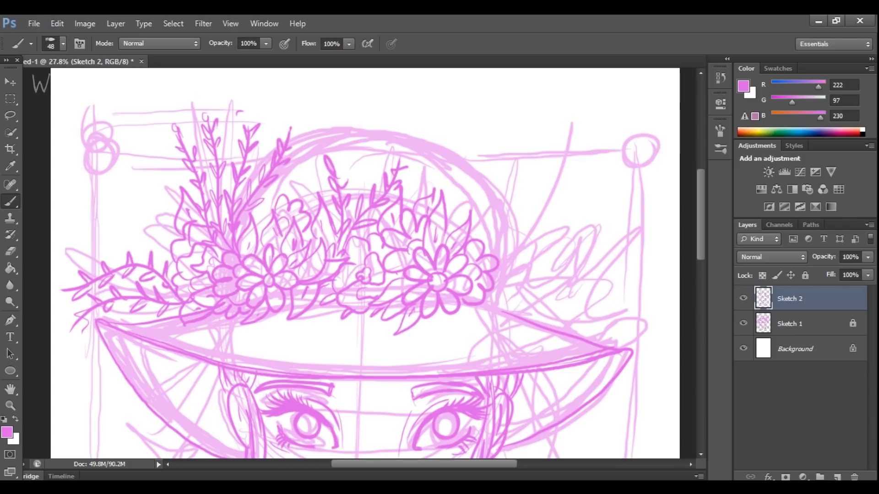
Add pointed leaves and small petals around the right end of the hat's flower cluster.
mouse_move(499, 309)
mouse_down()
mouse_move(535, 285)
mouse_move(469, 317)
mouse_up()
mouse_move(488, 302)
mouse_down()
mouse_move(504, 297)
mouse_move(514, 246)
mouse_up()
mouse_move(507, 284)
mouse_down()
mouse_move(531, 265)
mouse_move(520, 265)
mouse_up()
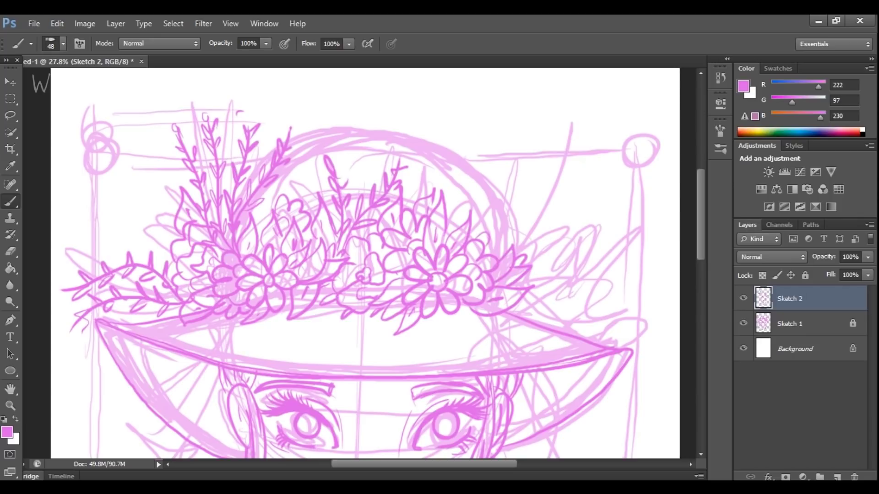
mouse_move(472, 236)
mouse_down()
mouse_move(498, 222)
mouse_move(508, 231)
mouse_up()
drag(487, 221, 519, 188)
mouse_move(506, 234)
mouse_down()
mouse_move(519, 215)
mouse_move(510, 217)
mouse_up()
Draw a tall curved sprig with small leaves rising from the right end of the flower cluster.
drag(494, 252, 552, 190)
mouse_move(562, 136)
mouse_down()
mouse_move(552, 191)
mouse_move(526, 224)
mouse_up()
drag(526, 225, 553, 221)
mouse_move(549, 175)
mouse_down()
mouse_move(545, 197)
mouse_move(565, 187)
mouse_move(552, 147)
mouse_up()
mouse_move(561, 163)
mouse_down()
mouse_move(572, 149)
mouse_move(565, 112)
mouse_up()
drag(563, 144, 558, 122)
drag(568, 134, 578, 121)
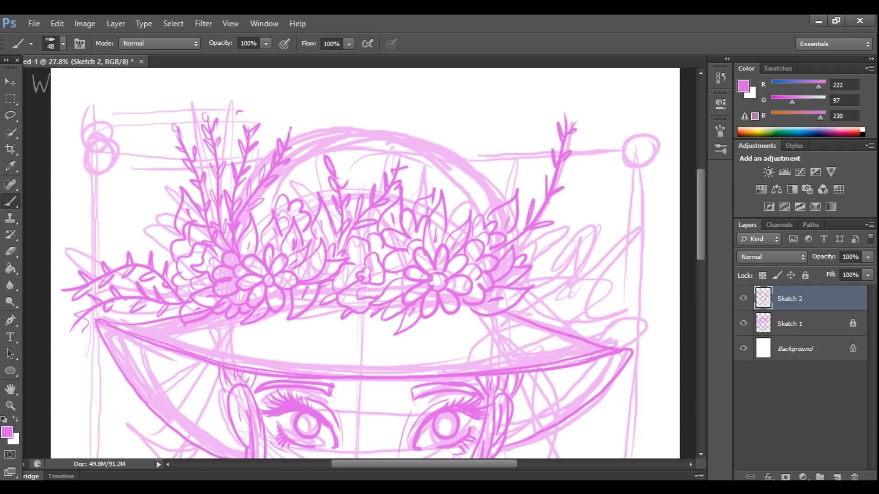
Draw a leafy sprig angling upward to the right from the right end of the flower cluster.
drag(520, 241, 632, 187)
drag(562, 211, 552, 235)
mouse_move(552, 245)
mouse_down()
mouse_move(562, 235)
mouse_move(554, 237)
mouse_up()
mouse_move(584, 207)
mouse_down()
mouse_move(568, 229)
mouse_move(588, 234)
mouse_move(604, 197)
mouse_up()
mouse_move(605, 198)
mouse_down()
mouse_move(616, 219)
mouse_move(621, 182)
mouse_up()
drag(622, 205, 646, 185)
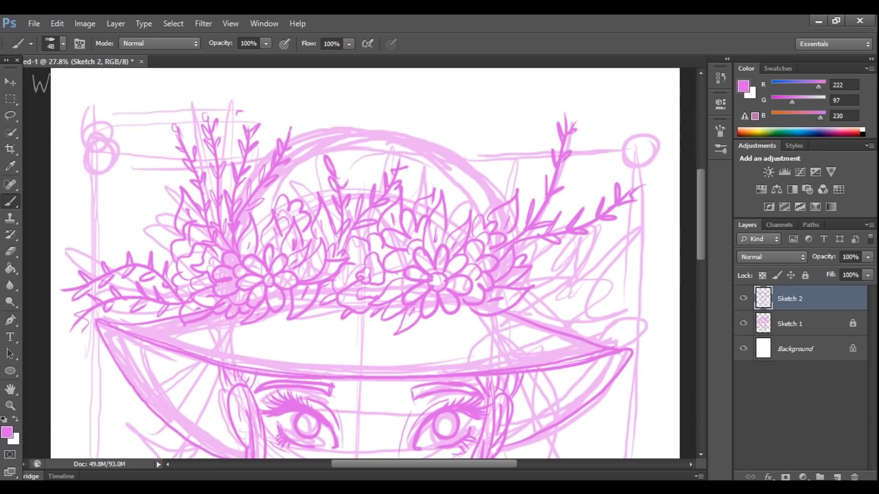
Draw a lower, nearly horizontal leafy sprig reaching right from the cluster's right end.
drag(515, 244, 641, 259)
mouse_move(573, 243)
mouse_down()
mouse_move(540, 255)
mouse_move(658, 249)
mouse_up()
drag(585, 246, 561, 258)
drag(573, 264, 561, 277)
mouse_move(607, 249)
mouse_down()
mouse_move(589, 264)
mouse_move(604, 275)
mouse_up()
drag(585, 267, 611, 279)
drag(632, 250, 619, 262)
drag(638, 245, 629, 265)
Add small leaves at the cluster's lower right end and scatter small round berries among the flowers.
mouse_move(556, 274)
mouse_down()
mouse_move(522, 286)
mouse_move(531, 279)
mouse_up()
drag(534, 316, 499, 326)
drag(534, 308, 512, 322)
mouse_move(535, 292)
mouse_down()
mouse_move(526, 310)
mouse_move(484, 329)
mouse_move(456, 317)
mouse_up()
mouse_move(495, 262)
mouse_down()
mouse_move(492, 268)
mouse_move(507, 254)
mouse_up()
drag(417, 247, 428, 238)
drag(388, 279, 398, 270)
drag(389, 323, 401, 313)
mouse_move(326, 300)
mouse_down()
mouse_move(330, 308)
mouse_move(327, 292)
mouse_up()
mouse_move(323, 234)
mouse_down()
mouse_move(331, 242)
mouse_move(268, 244)
mouse_up()
drag(241, 292, 249, 298)
drag(242, 311, 249, 318)
mouse_move(200, 292)
mouse_down()
mouse_move(206, 299)
mouse_move(181, 285)
mouse_up()
drag(196, 245, 200, 252)
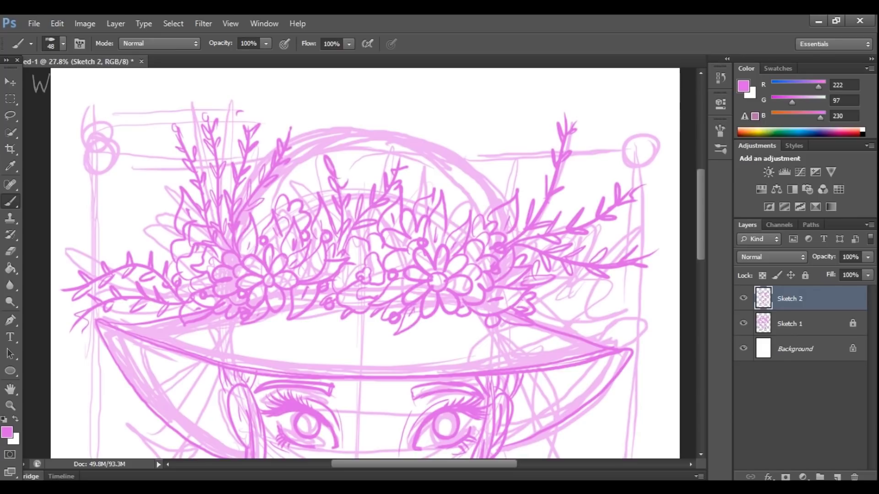
Draw a pointed leaf with inner veins at the lower right edge of the flower cluster.
scroll(365, 263, down, 3)
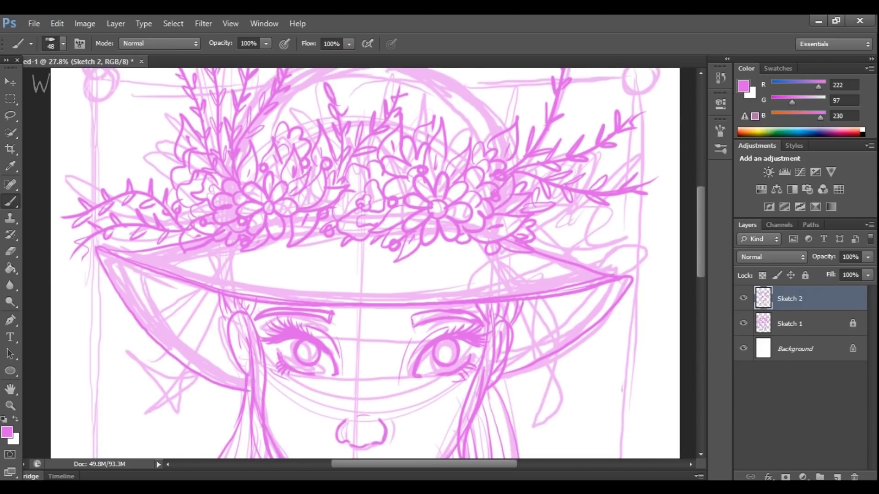
drag(535, 225, 559, 223)
drag(558, 222, 528, 245)
drag(537, 229, 545, 225)
Draw two leafy branches hanging from the cluster's right end down over the hat brim.
mouse_move(508, 251)
mouse_down()
mouse_move(544, 267)
mouse_move(562, 344)
mouse_move(598, 391)
mouse_up()
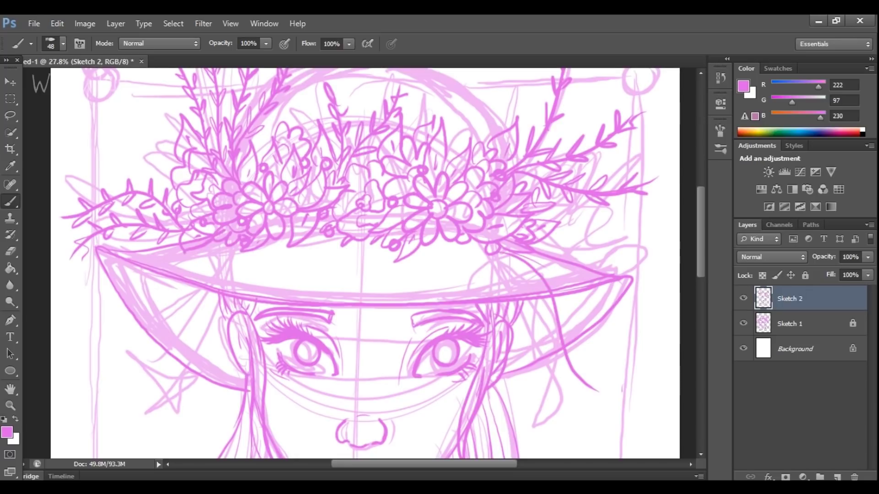
mouse_move(523, 256)
mouse_down()
mouse_move(550, 263)
mouse_move(527, 287)
mouse_move(569, 290)
mouse_up()
mouse_move(547, 297)
mouse_down()
mouse_move(538, 310)
mouse_move(585, 329)
mouse_move(543, 348)
mouse_move(592, 361)
mouse_up()
mouse_move(567, 358)
mouse_down()
mouse_move(557, 384)
mouse_move(608, 387)
mouse_move(589, 399)
mouse_up()
drag(517, 254, 622, 354)
mouse_move(575, 306)
mouse_down()
mouse_move(594, 306)
mouse_move(570, 322)
mouse_move(614, 333)
mouse_up()
drag(595, 339, 593, 353)
mouse_move(611, 346)
mouse_down()
mouse_move(630, 349)
mouse_move(619, 365)
mouse_up()
Draw a third, shorter hanging branch with leaves and fill in the leaves where the branches meet the cluster.
mouse_move(516, 259)
mouse_down()
mouse_move(527, 333)
mouse_move(567, 394)
mouse_move(532, 401)
mouse_up()
drag(551, 367, 541, 357)
mouse_move(540, 357)
mouse_down()
mouse_move(531, 344)
mouse_move(515, 346)
mouse_up()
mouse_move(530, 328)
mouse_down()
mouse_move(541, 335)
mouse_move(514, 273)
mouse_up()
mouse_move(519, 270)
mouse_down()
mouse_move(506, 255)
mouse_move(473, 277)
mouse_up()
drag(486, 244, 478, 260)
Erase the chin and lower jawline on the Sketch 2 layer.
click(10, 406)
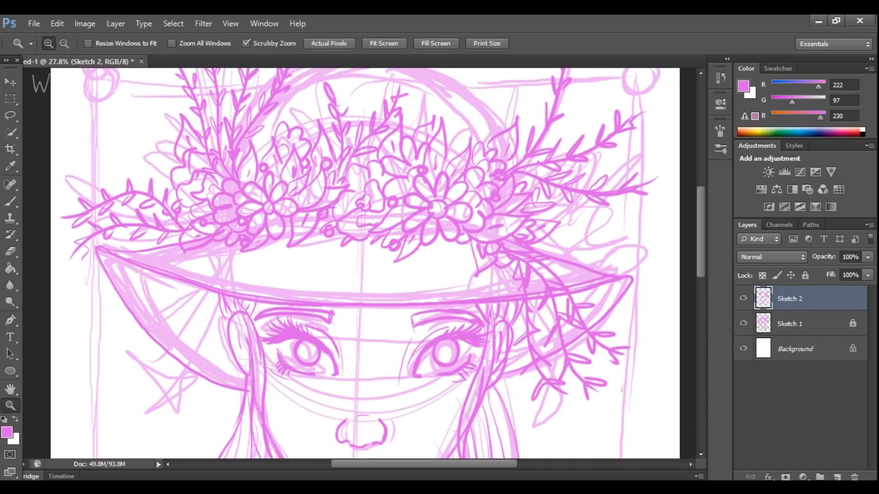
mouse_move(479, 359)
mouse_down()
mouse_move(440, 358)
mouse_move(478, 359)
mouse_up()
scroll(364, 263, up, 3)
key(b)
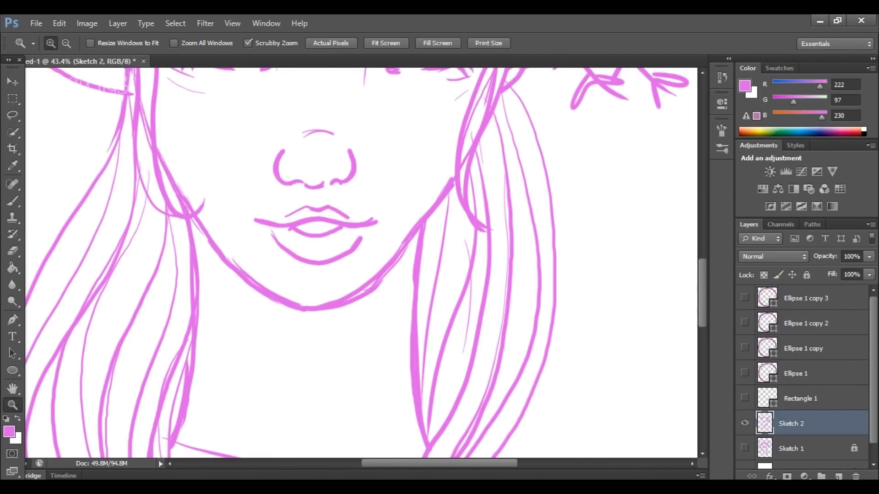
scroll(361, 263, up, 3)
key(e)
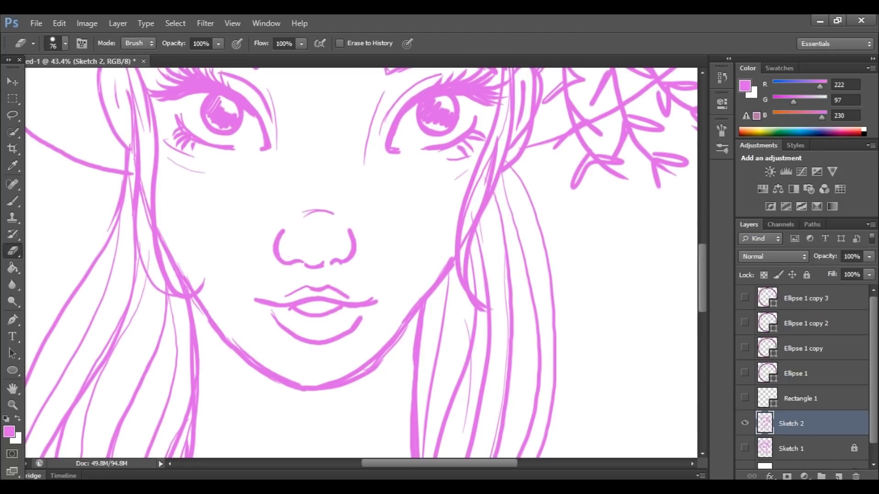
drag(271, 376, 211, 320)
mouse_move(277, 388)
mouse_down()
mouse_move(323, 395)
mouse_move(389, 353)
mouse_move(416, 304)
mouse_up()
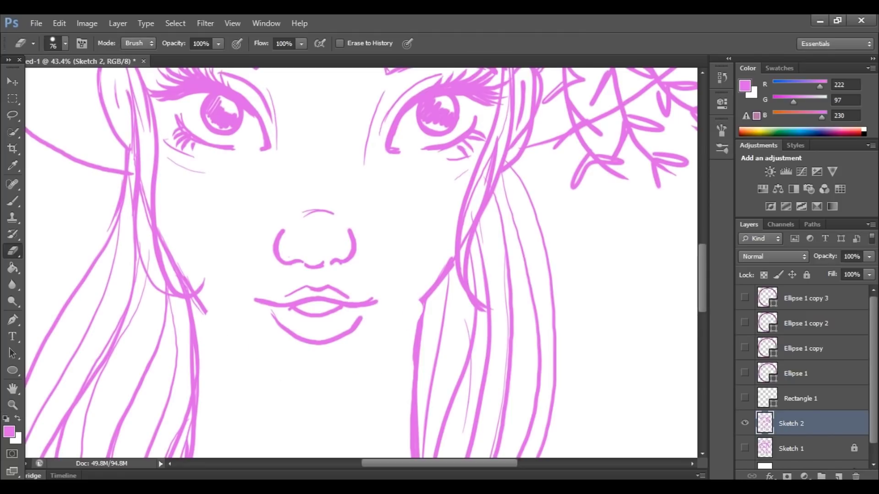
Redraw the jawline and chin slightly lower, from the left cheek around to the right-hand hair strands.
key(b)
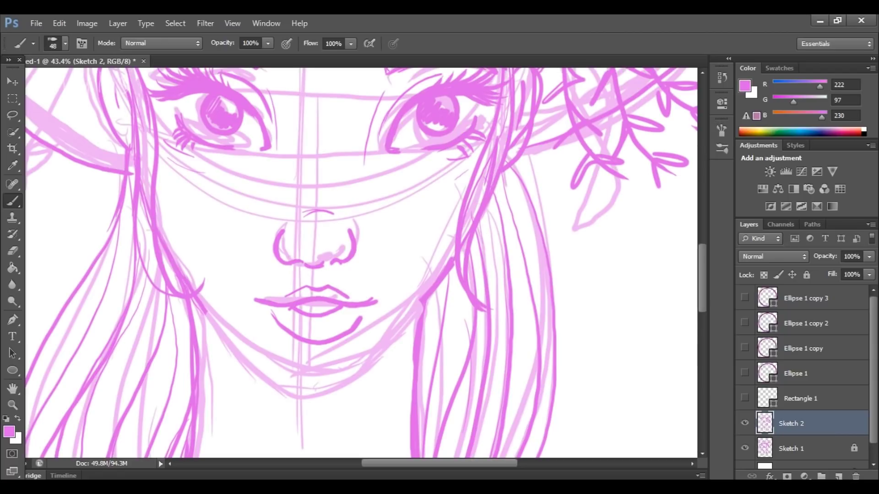
drag(197, 303, 225, 347)
drag(194, 298, 236, 362)
drag(197, 308, 268, 390)
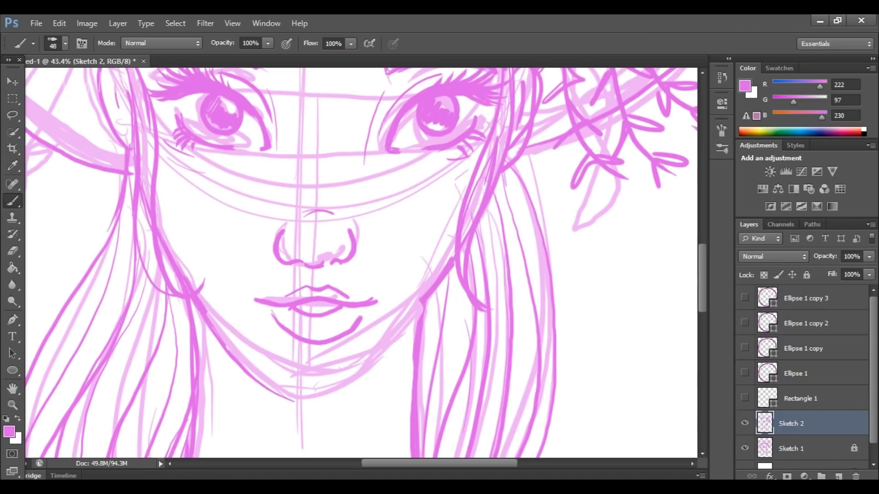
drag(242, 365, 312, 405)
mouse_move(295, 401)
mouse_down()
mouse_move(364, 384)
mouse_move(456, 268)
mouse_up()
drag(402, 346, 452, 280)
drag(161, 242, 174, 277)
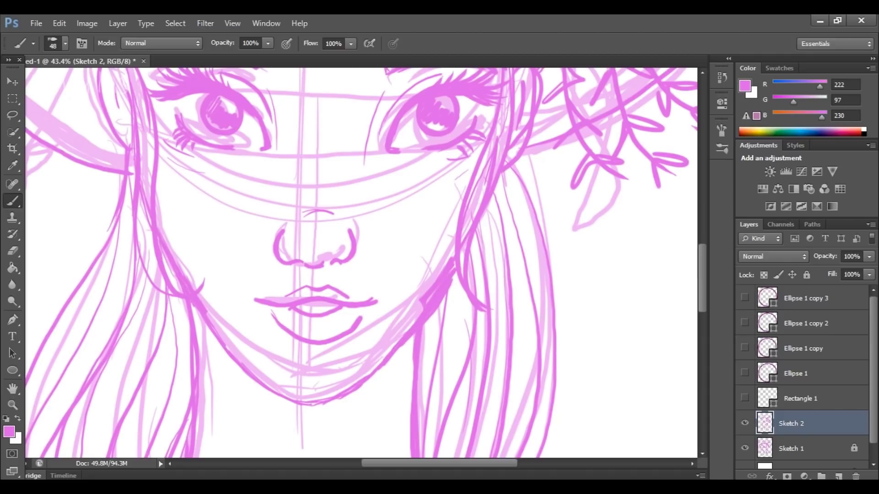
Thicken the chin and jaw contour and clean up the right side of the jawline below the ear.
mouse_move(224, 351)
mouse_down()
mouse_move(281, 395)
mouse_move(314, 402)
mouse_up()
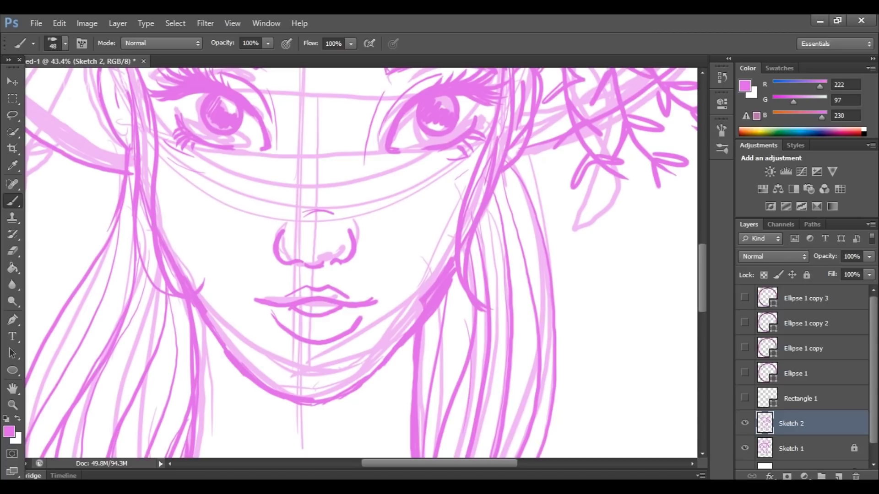
mouse_move(364, 383)
mouse_down()
mouse_move(415, 339)
mouse_move(450, 268)
mouse_up()
click(13, 251)
key(b)
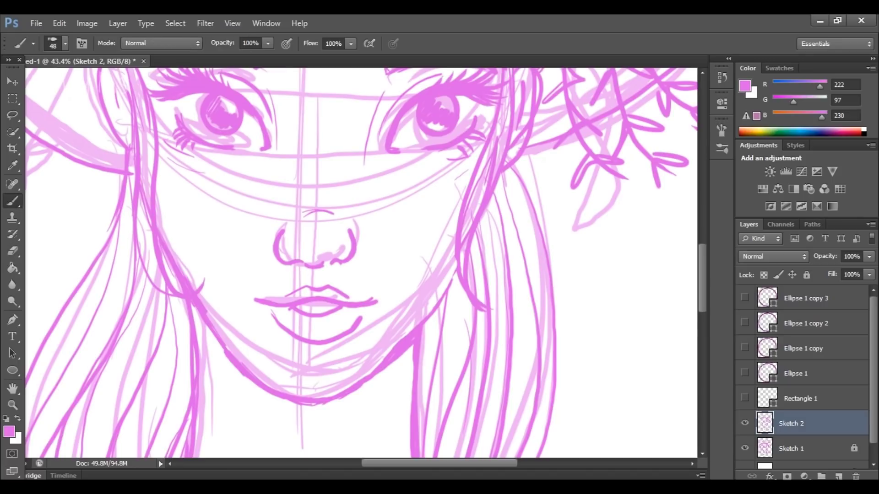
drag(427, 310, 457, 260)
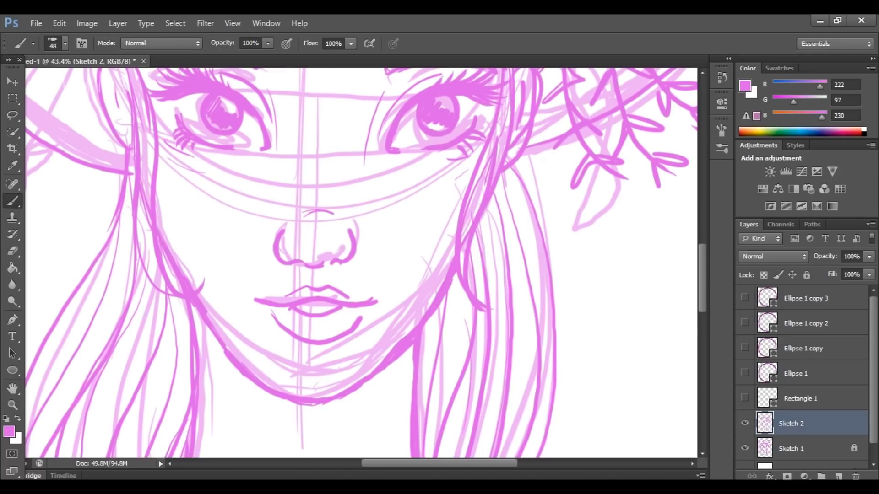
Hide the Sketch 1 layer and reinforce the outline of the hat's crown above the flowers.
click(745, 423)
click(745, 423)
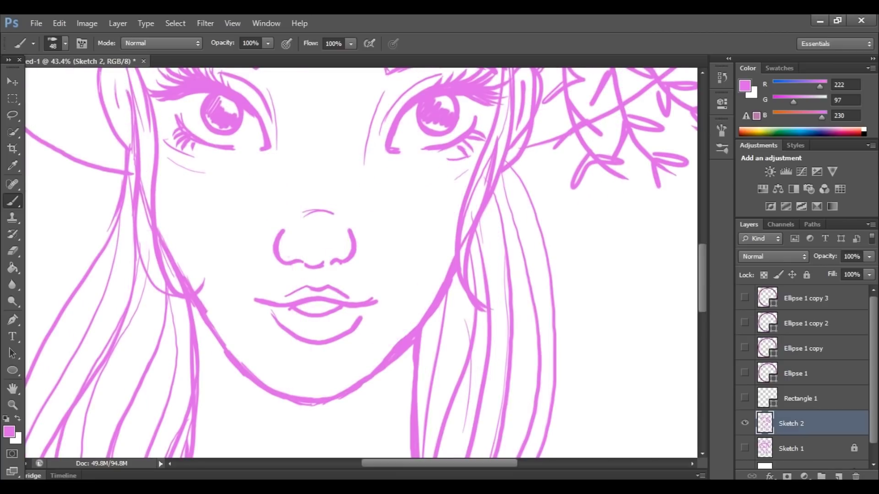
scroll(361, 264, up, 10)
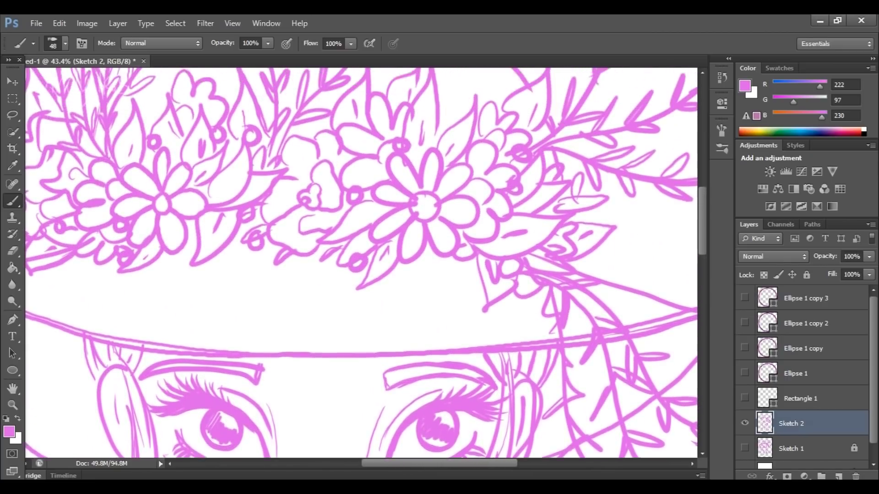
scroll(361, 263, up, 5)
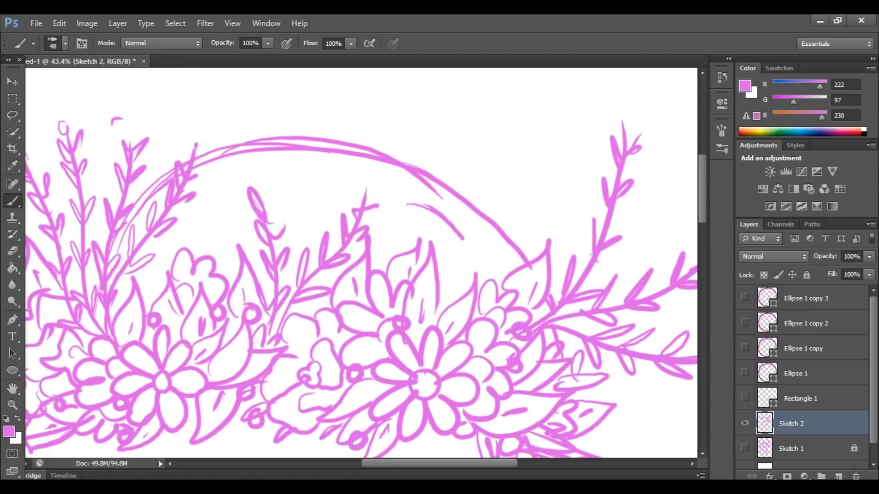
click(744, 448)
click(745, 449)
scroll(362, 264, down, 4)
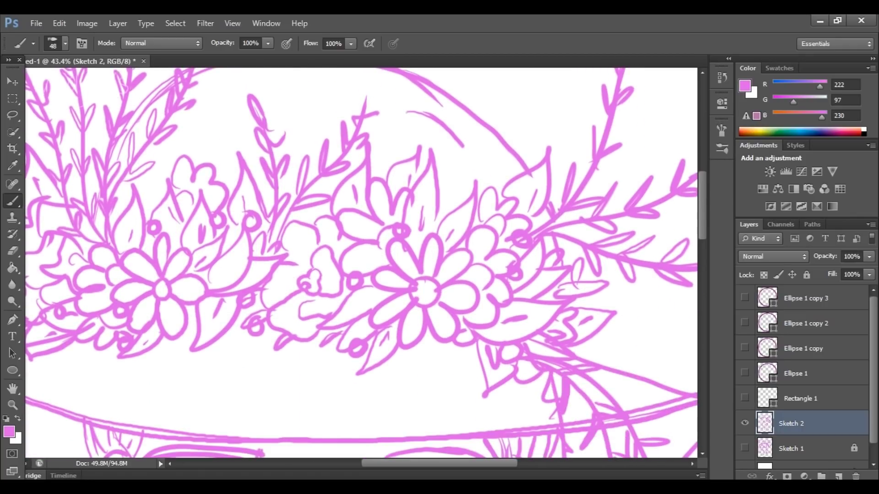
scroll(361, 263, up, 5)
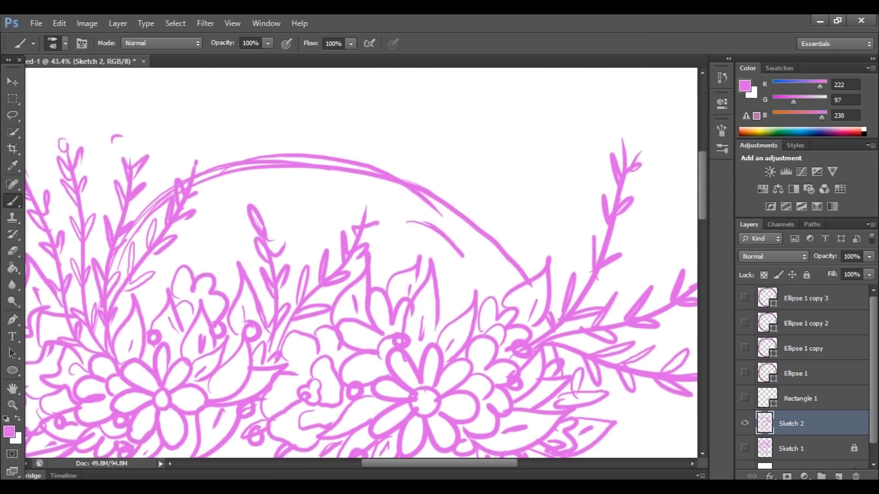
mouse_move(194, 179)
mouse_down()
mouse_move(396, 162)
mouse_move(493, 219)
mouse_move(523, 262)
mouse_up()
drag(497, 217, 525, 275)
Add hair strands on the left side, around the ear and falling along the cheek and shoulder.
key(z)
drag(370, 339, 275, 339)
drag(384, 217, 433, 218)
key(b)
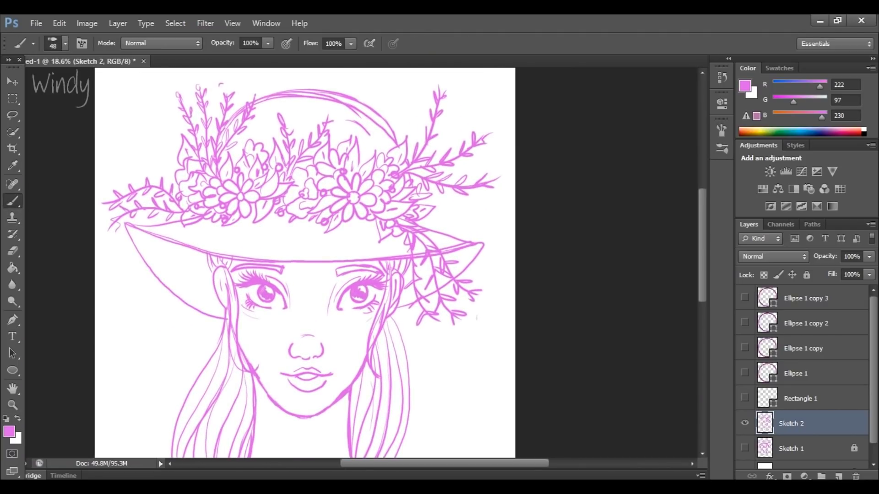
drag(221, 319, 215, 338)
drag(219, 302, 177, 417)
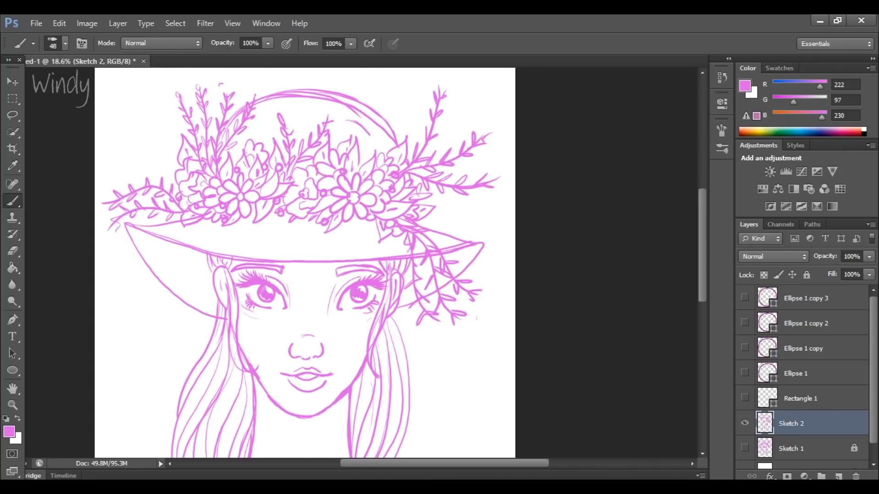
mouse_move(224, 272)
mouse_down()
mouse_move(218, 313)
mouse_move(220, 303)
mouse_up()
drag(235, 258, 233, 268)
drag(228, 272, 227, 285)
mouse_move(223, 321)
mouse_down()
mouse_move(216, 342)
mouse_move(230, 392)
mouse_up()
drag(229, 337, 235, 397)
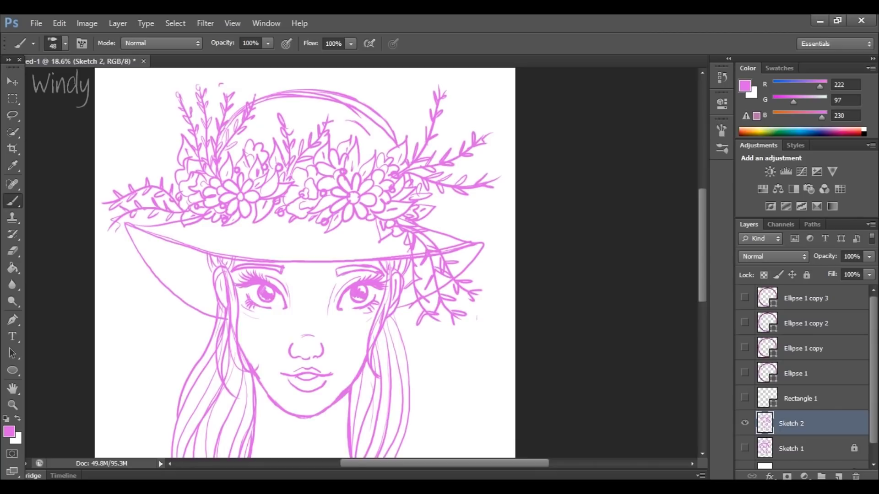
Add a curved lock beside the right cheek and short hair strands under the brim on both sides.
drag(387, 317, 407, 379)
mouse_move(202, 254)
mouse_down()
mouse_move(216, 300)
mouse_move(205, 278)
mouse_move(209, 284)
mouse_up()
drag(411, 266, 404, 287)
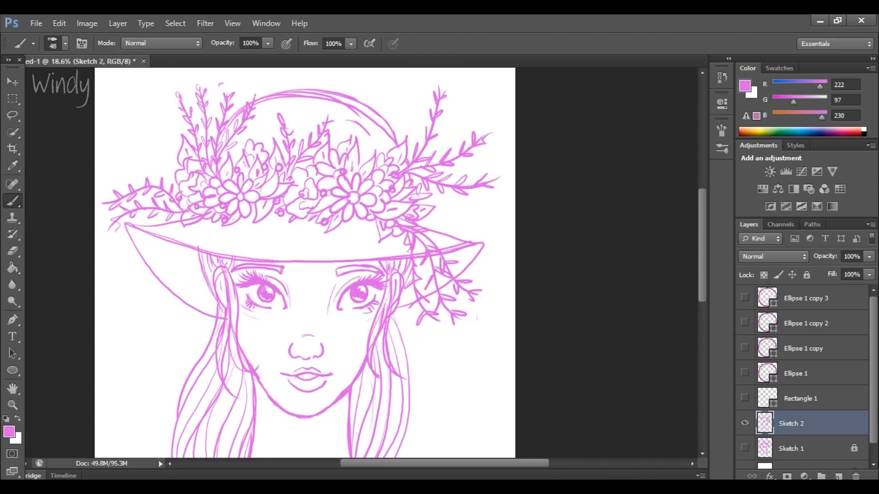
Add contour lines to the hat brim's underside at both ends and along its upper surface and edge.
mouse_move(136, 234)
mouse_down()
mouse_move(206, 305)
mouse_move(206, 288)
mouse_up()
drag(472, 252, 451, 270)
drag(192, 232, 360, 245)
drag(158, 222, 180, 218)
drag(127, 223, 160, 221)
mouse_move(130, 223)
mouse_down()
mouse_move(174, 221)
mouse_move(158, 223)
mouse_up()
drag(424, 228, 486, 240)
mouse_move(152, 236)
mouse_down()
mouse_move(243, 264)
mouse_move(462, 252)
mouse_up()
mouse_move(214, 233)
mouse_down()
mouse_move(374, 247)
mouse_move(409, 276)
mouse_move(399, 361)
mouse_move(368, 406)
mouse_up()
Draw additional long flowing strands inside the left side's hair below the ear.
scroll(305, 263, down, 7)
scroll(305, 263, up, 3)
drag(177, 318, 179, 395)
drag(238, 282, 211, 385)
drag(250, 299, 223, 388)
drag(209, 327, 203, 395)
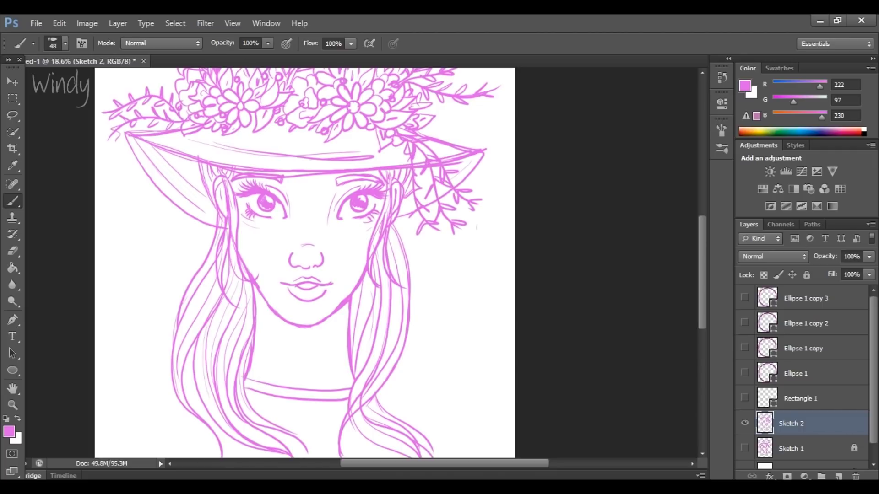
scroll(305, 263, down, 3)
scroll(304, 263, up, 4)
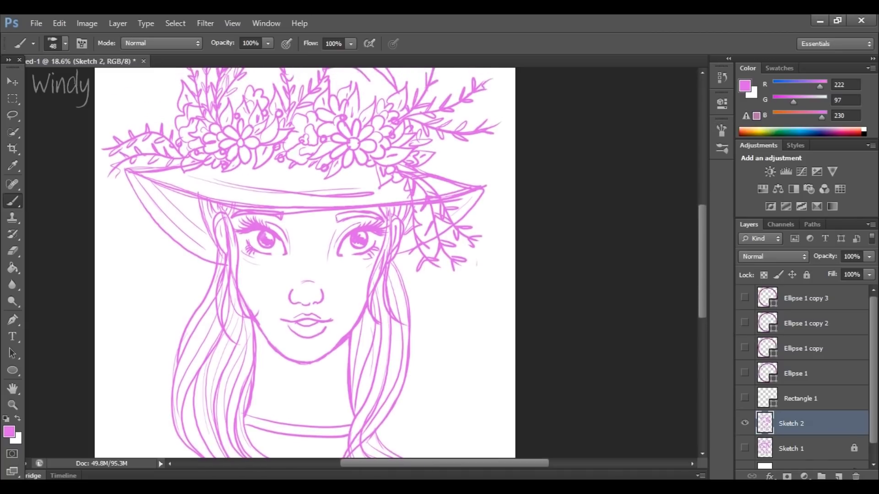
Erase the excess thickness from the right side of the jawline near the hair.
click(12, 404)
drag(341, 311, 293, 312)
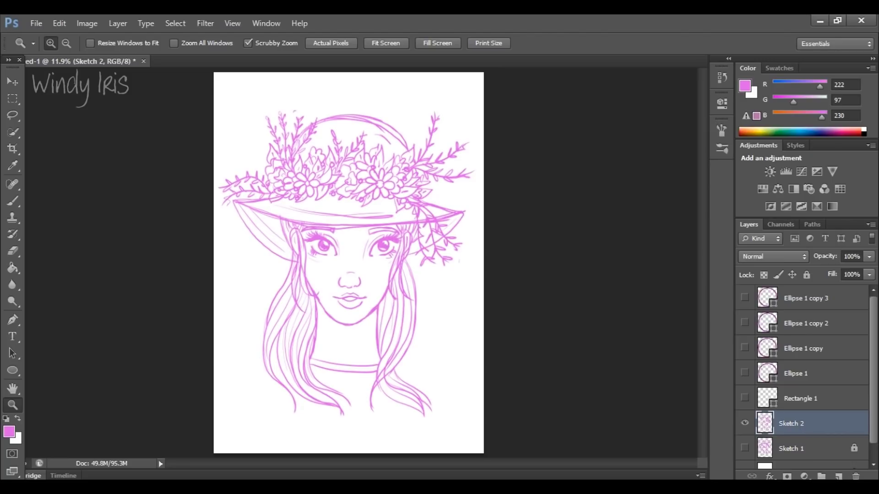
drag(370, 310, 504, 309)
key(e)
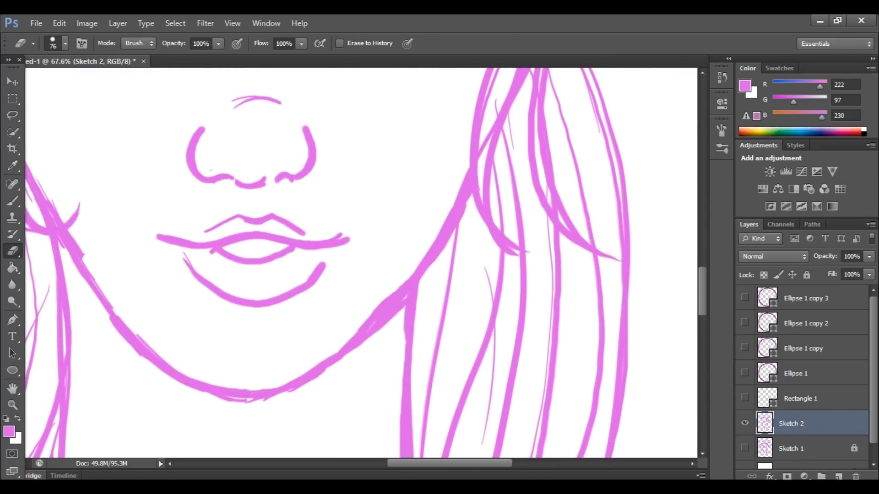
mouse_move(351, 338)
mouse_down()
mouse_move(405, 281)
mouse_move(448, 281)
mouse_move(458, 225)
mouse_move(440, 321)
mouse_up()
key(b)
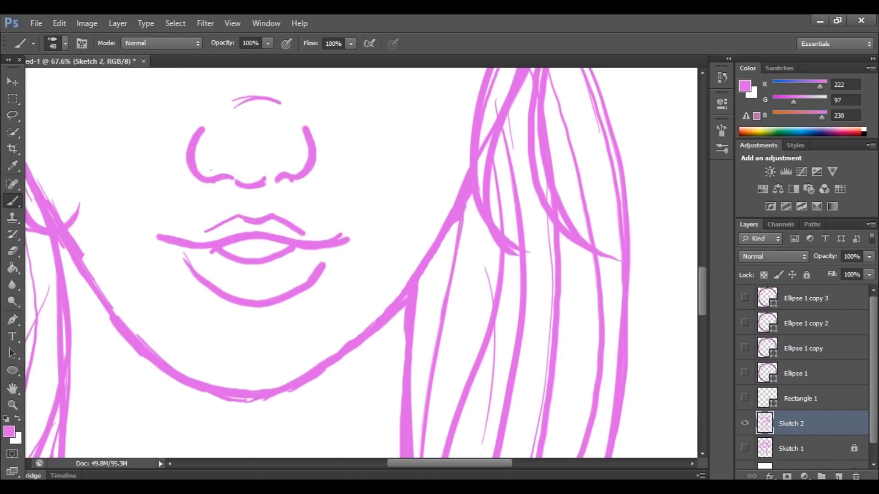
View the whole refined portrait and bring up the file commands.
key(z)
drag(357, 314, 275, 314)
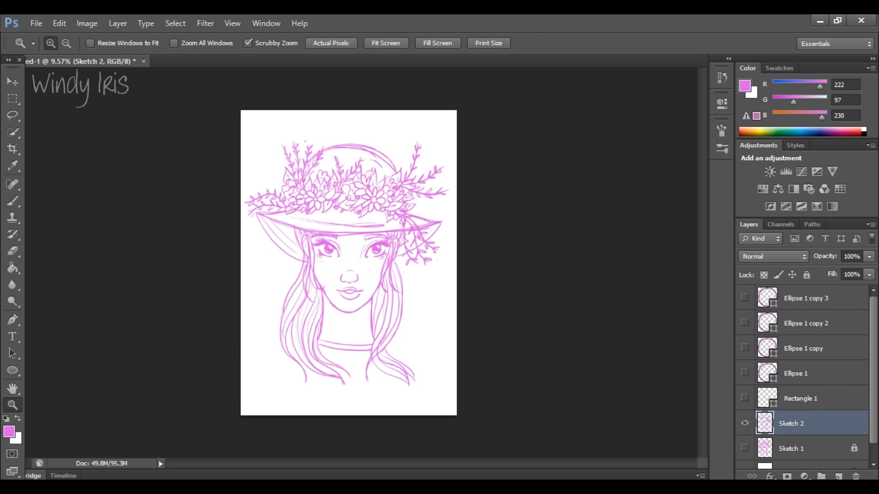
click(37, 23)
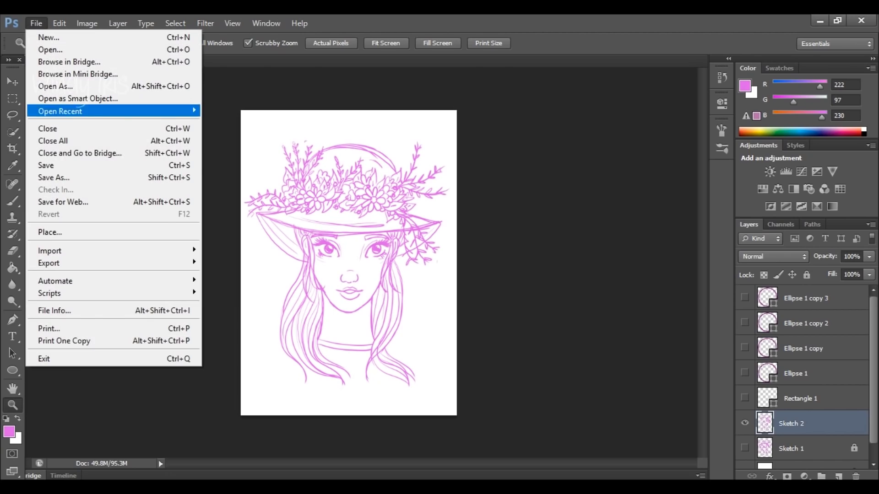